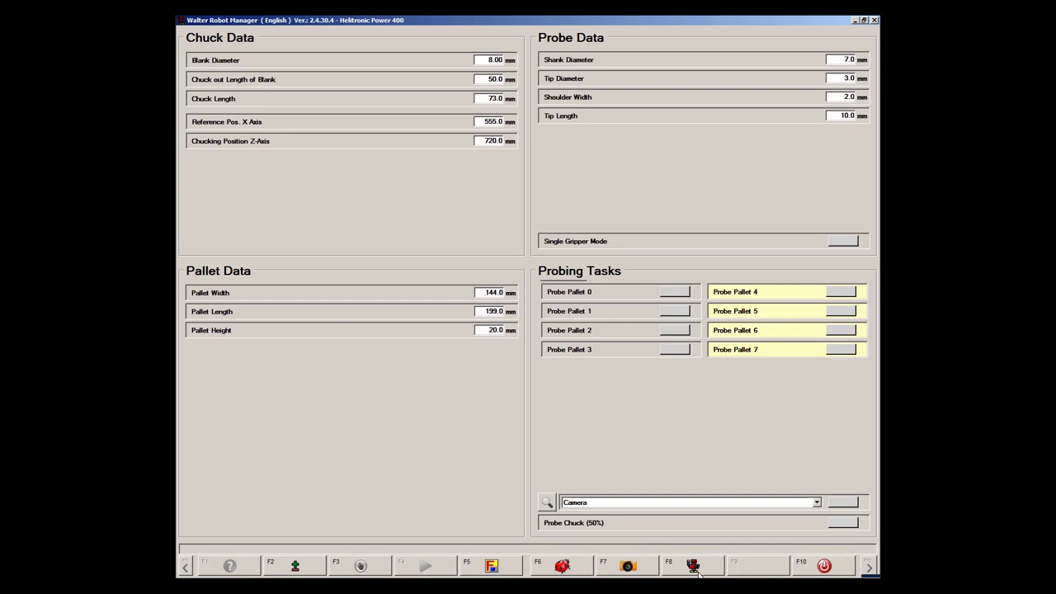
- Check the camera entry among the robot's equipment settings
{"action": "left_click", "coordinate": [695, 567]}
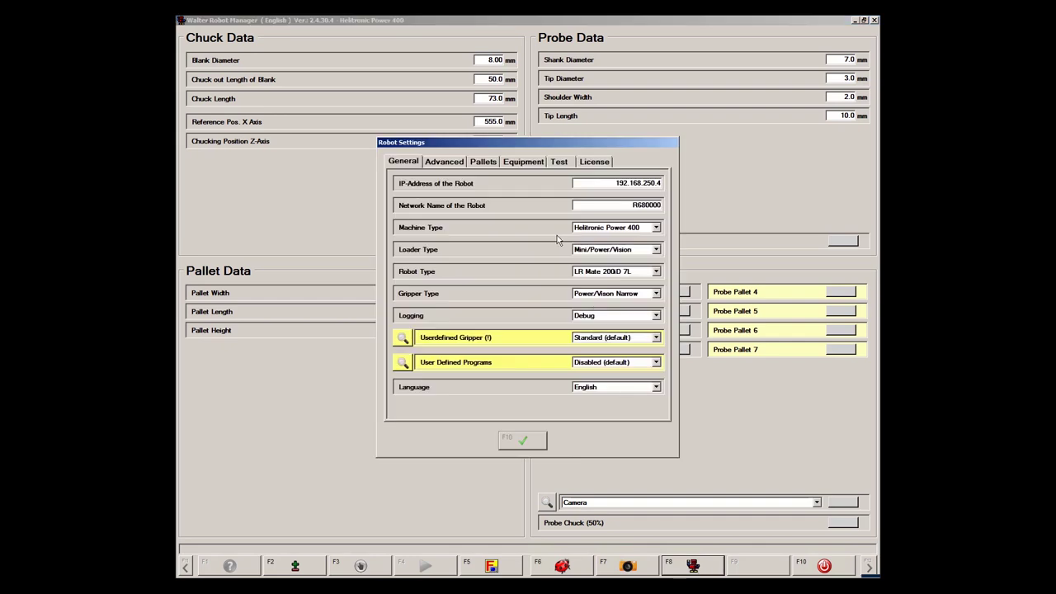
{"action": "left_click", "coordinate": [523, 161]}
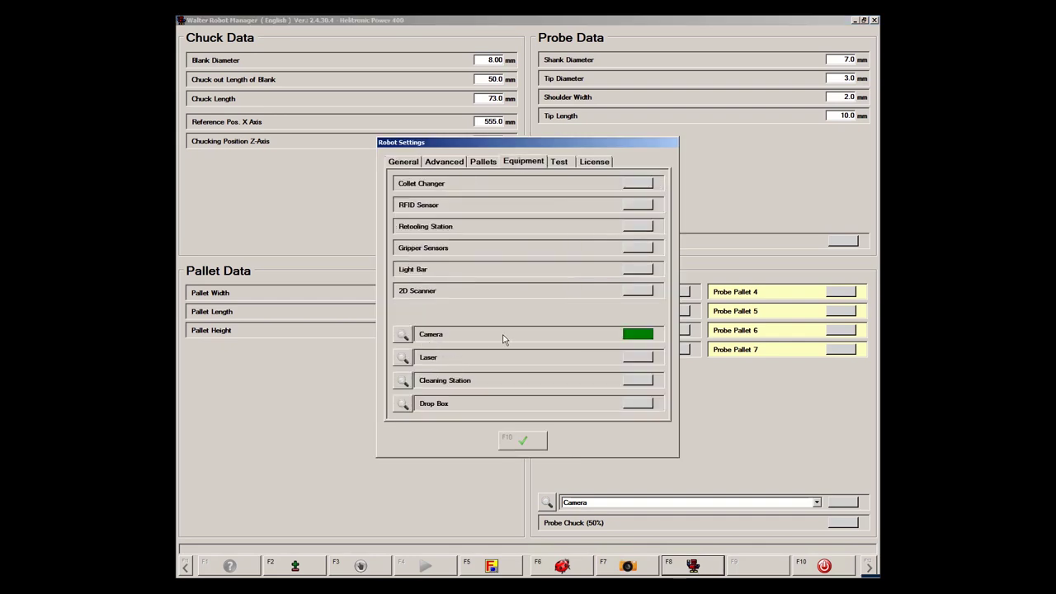
{"action": "left_click", "coordinate": [538, 445]}
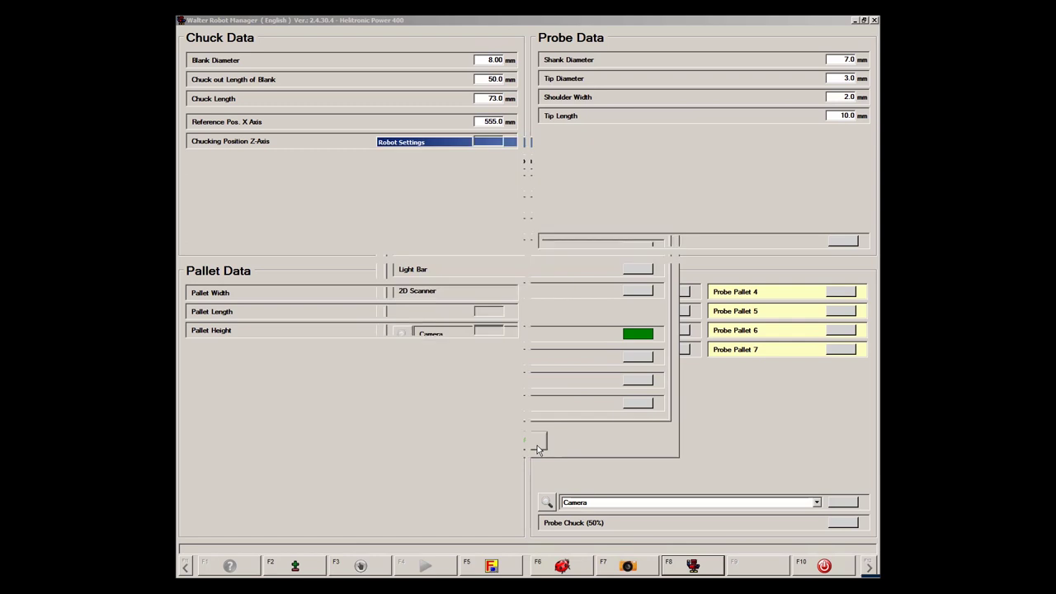
- Enable the Camera probing task and review its reference pallet offsets and pallet-to-camera distance
{"action": "left_click", "coordinate": [816, 502]}
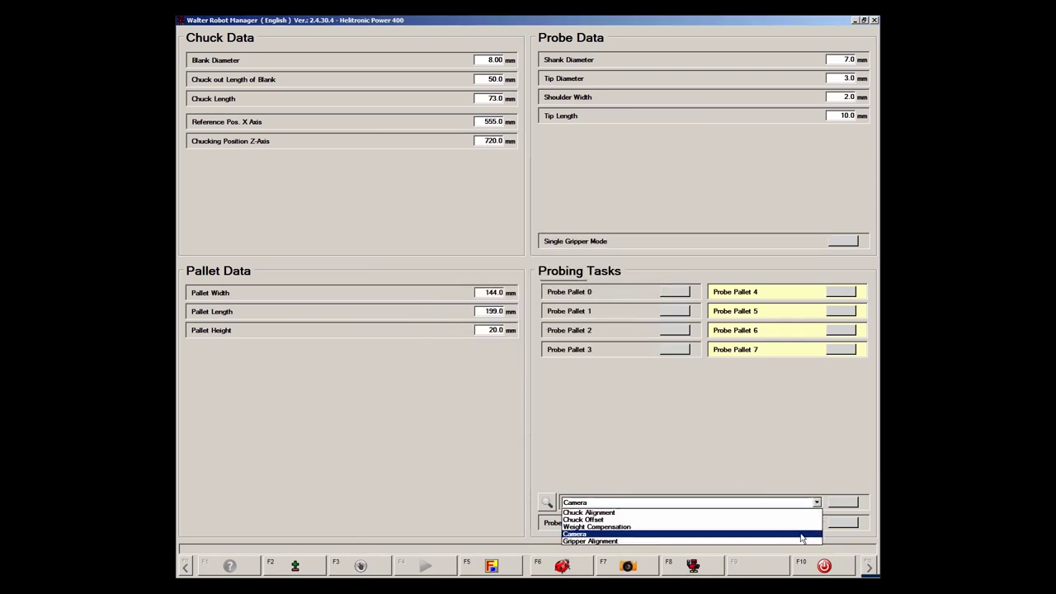
{"action": "left_click", "coordinate": [820, 516]}
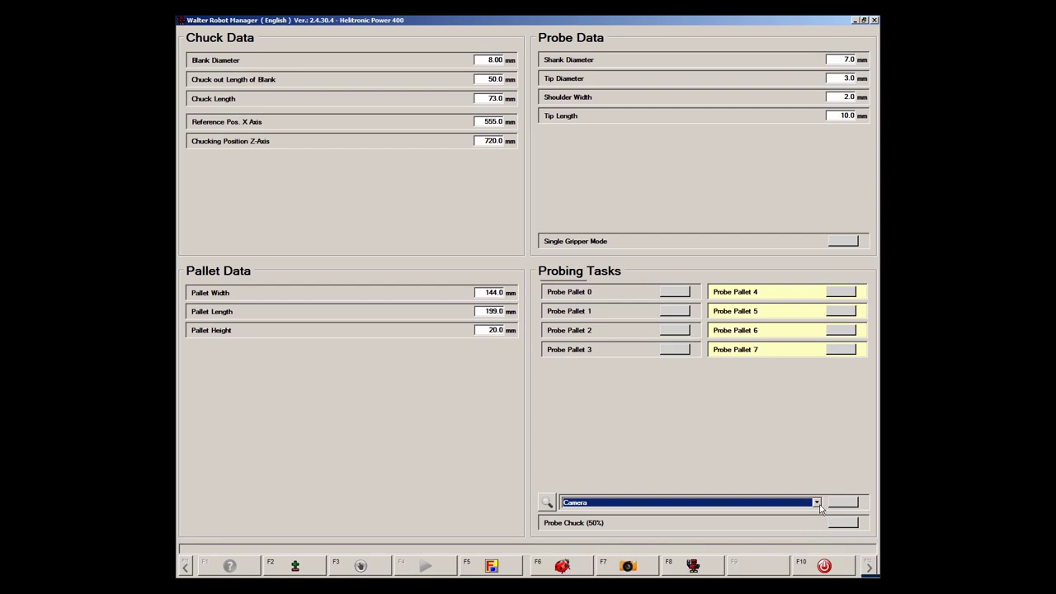
{"action": "left_click", "coordinate": [841, 503]}
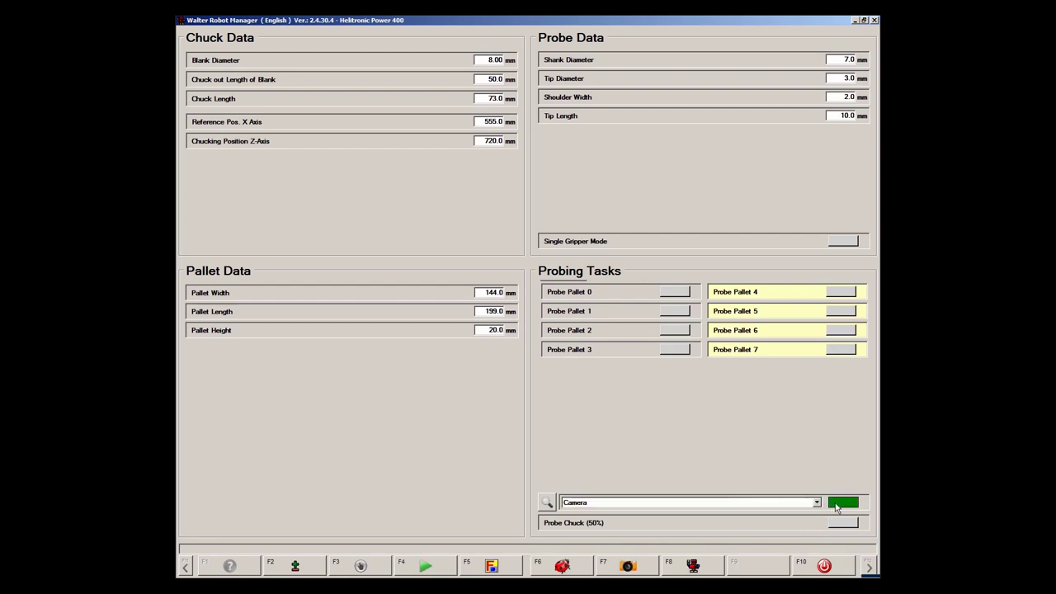
{"action": "left_click", "coordinate": [547, 502]}
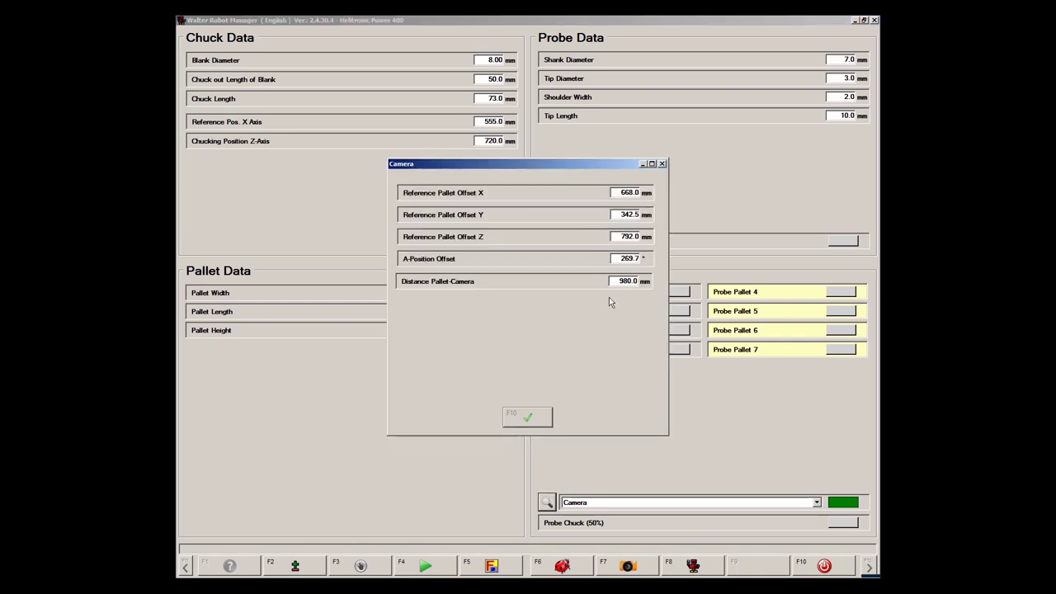
{"action": "left_click", "coordinate": [544, 424]}
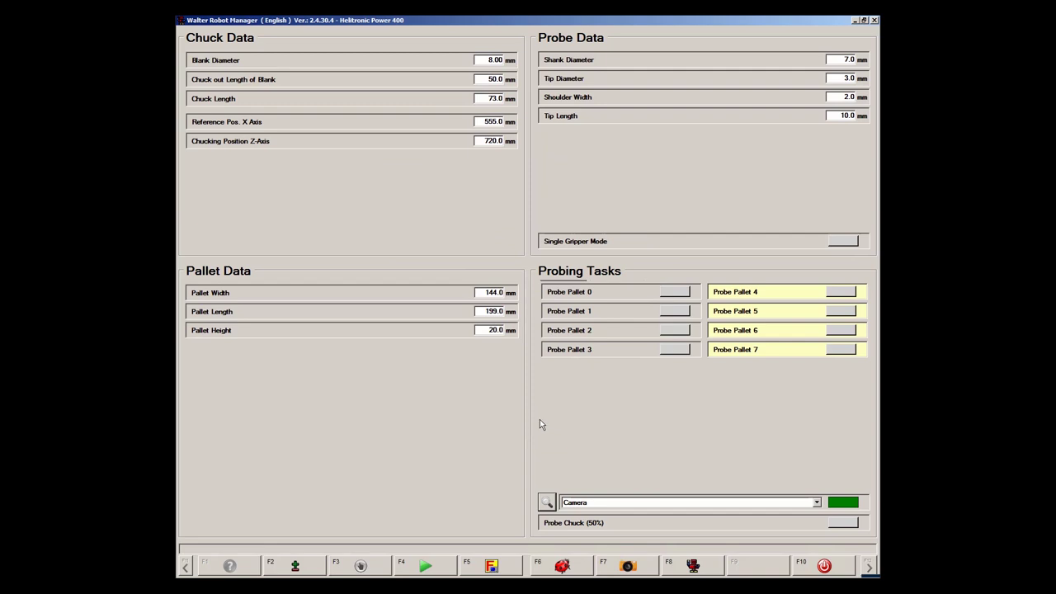
- Start the camera probing run and continue past the blank, pallet and first-hole data to the vision setup
{"action": "left_click", "coordinate": [426, 566]}
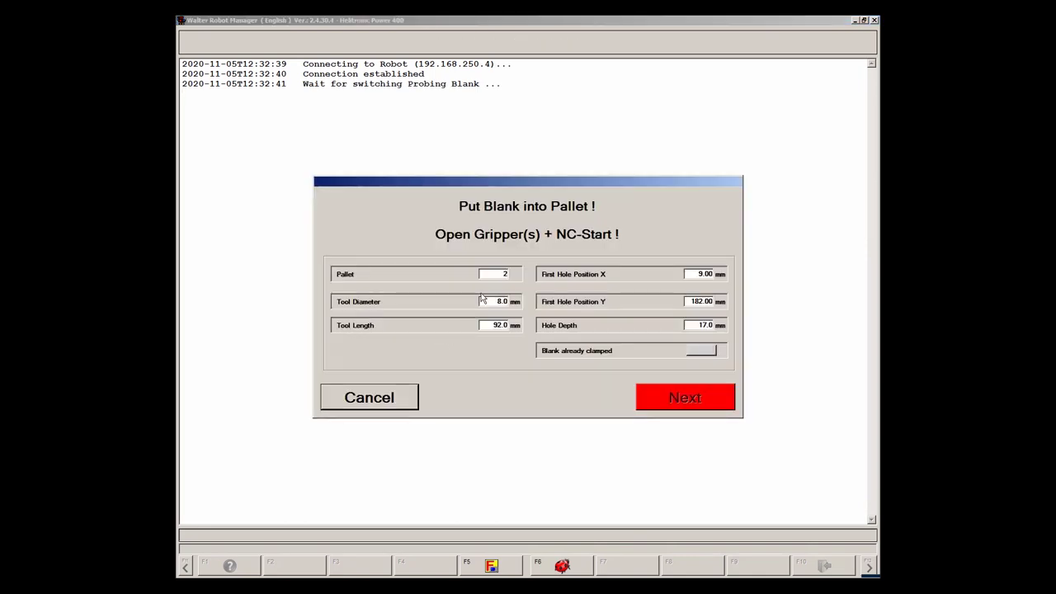
{"action": "left_click", "coordinate": [494, 273]}
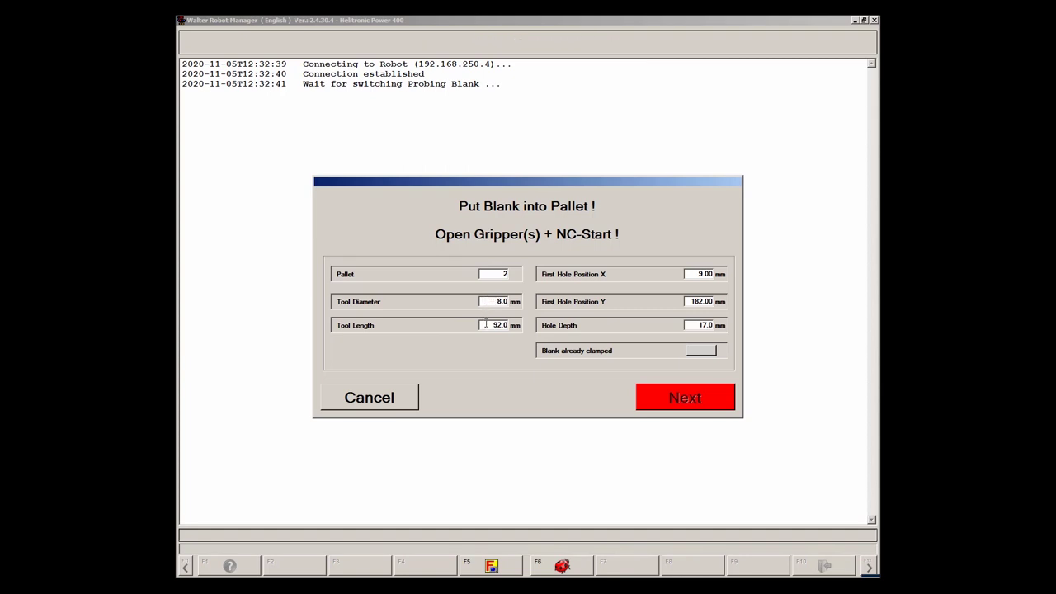
{"action": "left_click", "coordinate": [676, 396]}
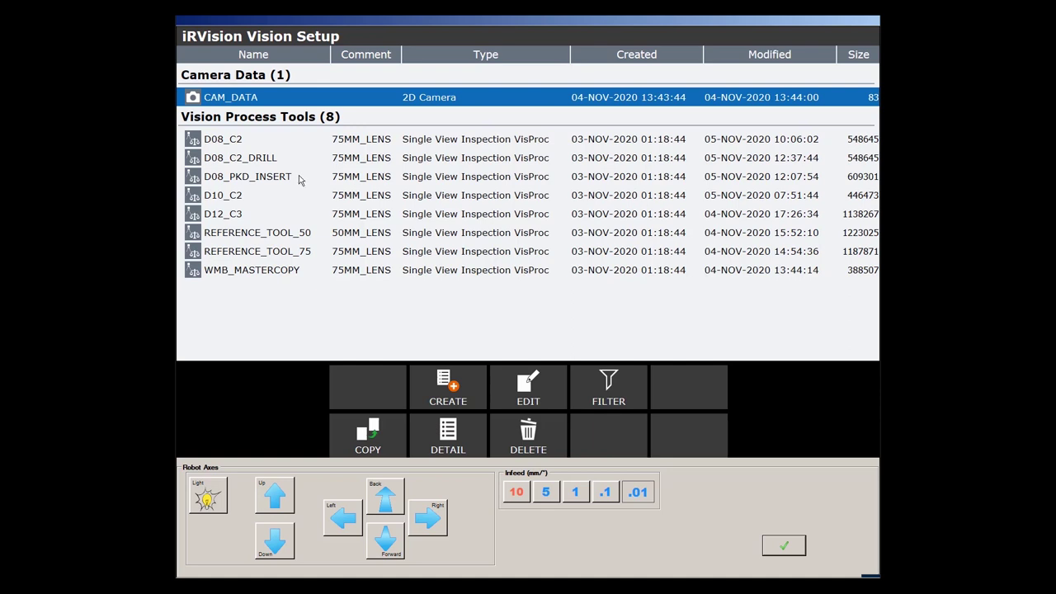
- Copy the D08_C2 vision process as D08_C2_V01 and open the copy for editing
{"action": "left_click", "coordinate": [243, 143]}
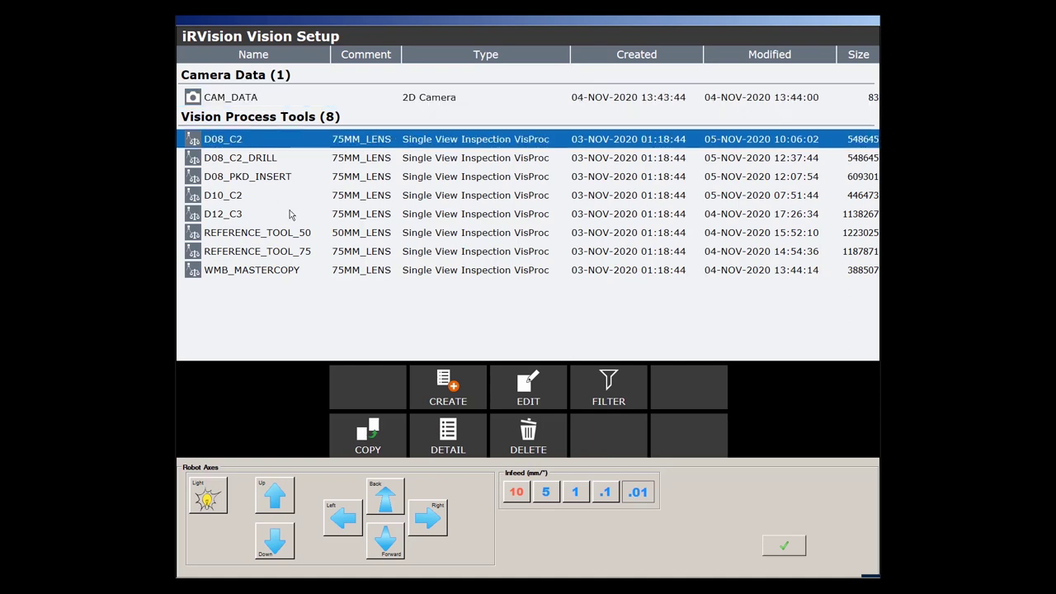
{"action": "left_click", "coordinate": [352, 431]}
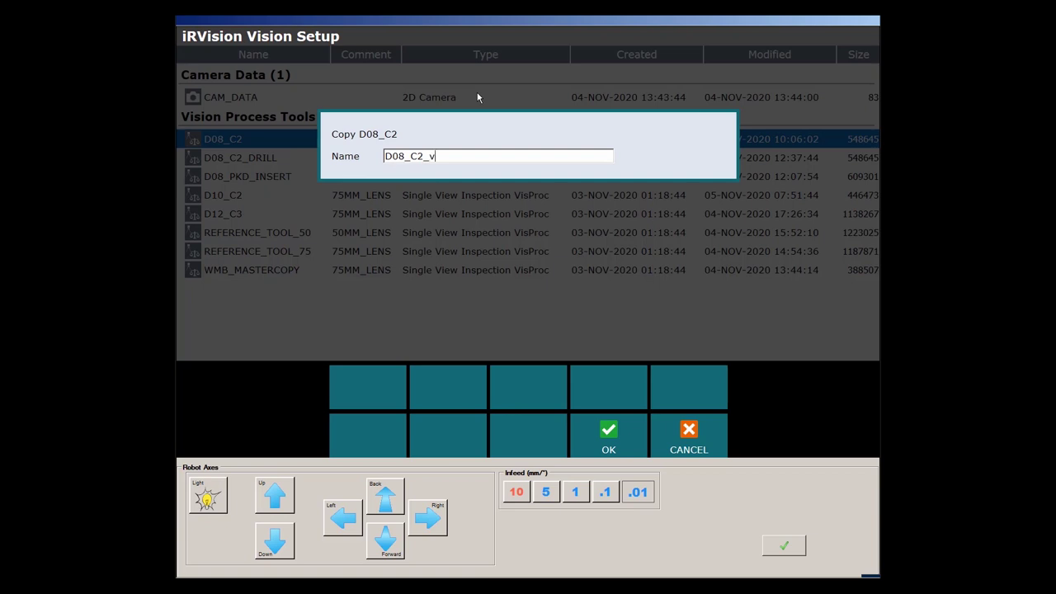
{"action": "type", "text": "01"}
{"action": "left_click", "coordinate": [612, 425]}
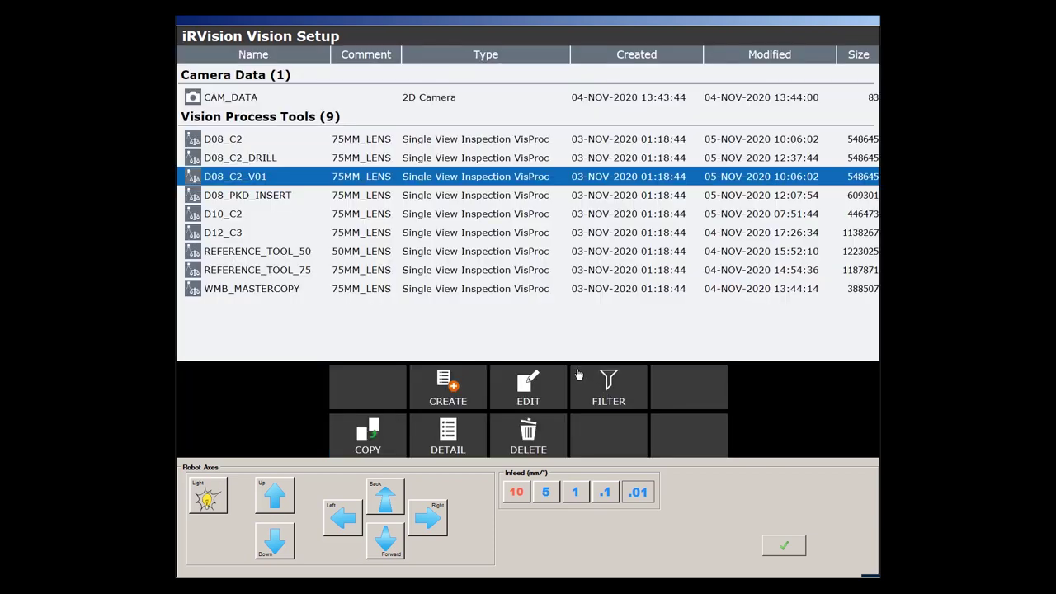
{"action": "left_click", "coordinate": [550, 378]}
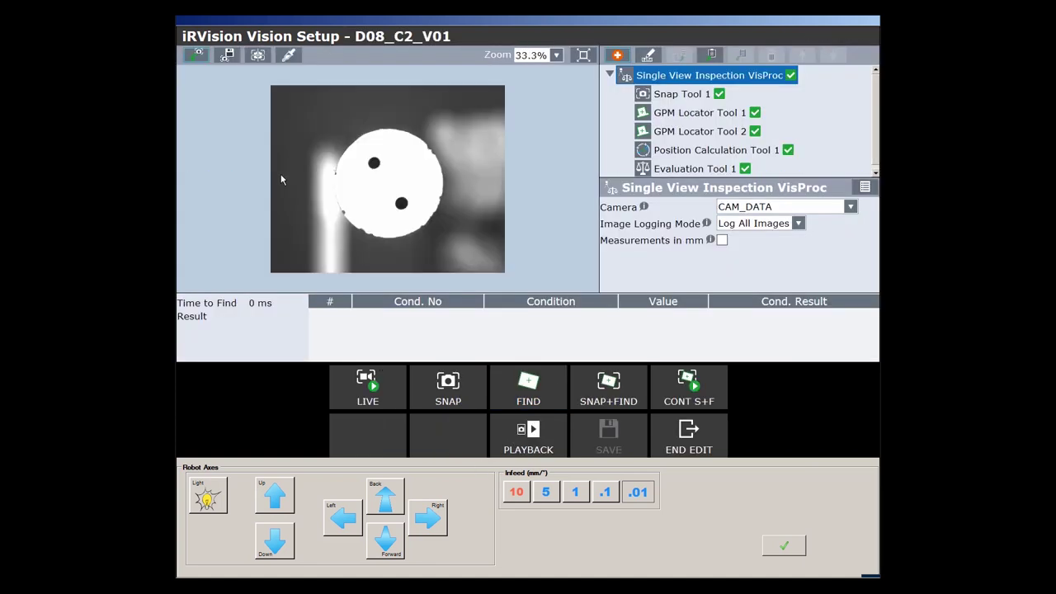
- Show the image centre crosshair and jog the tool forward and back in 0.1 mm increments to centre it in the live image
{"action": "left_click", "coordinate": [259, 56]}
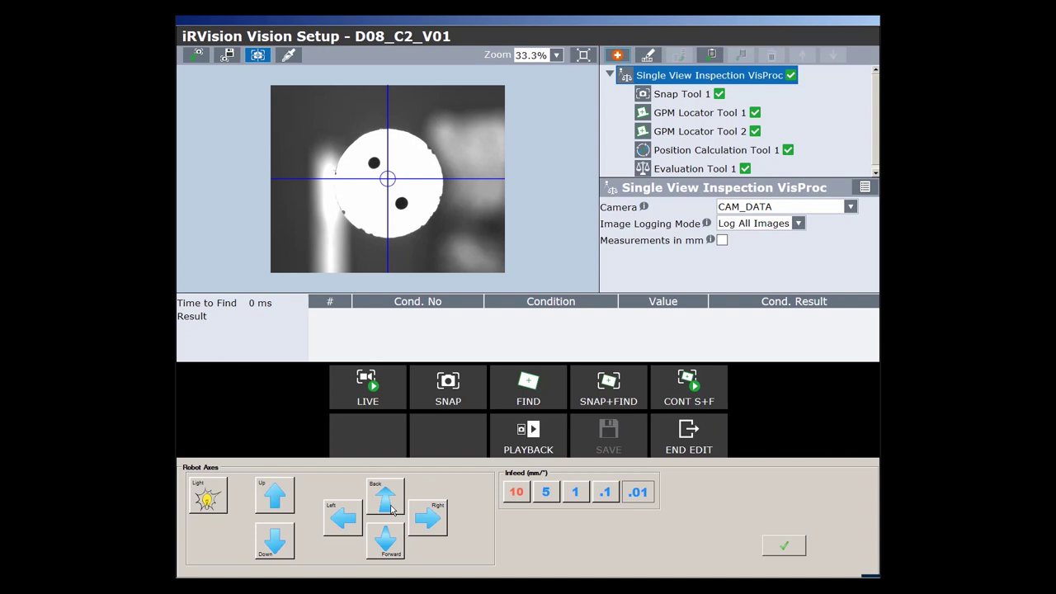
{"action": "left_click", "coordinate": [614, 495]}
{"action": "left_click", "coordinate": [384, 499]}
{"action": "left_click", "coordinate": [385, 541]}
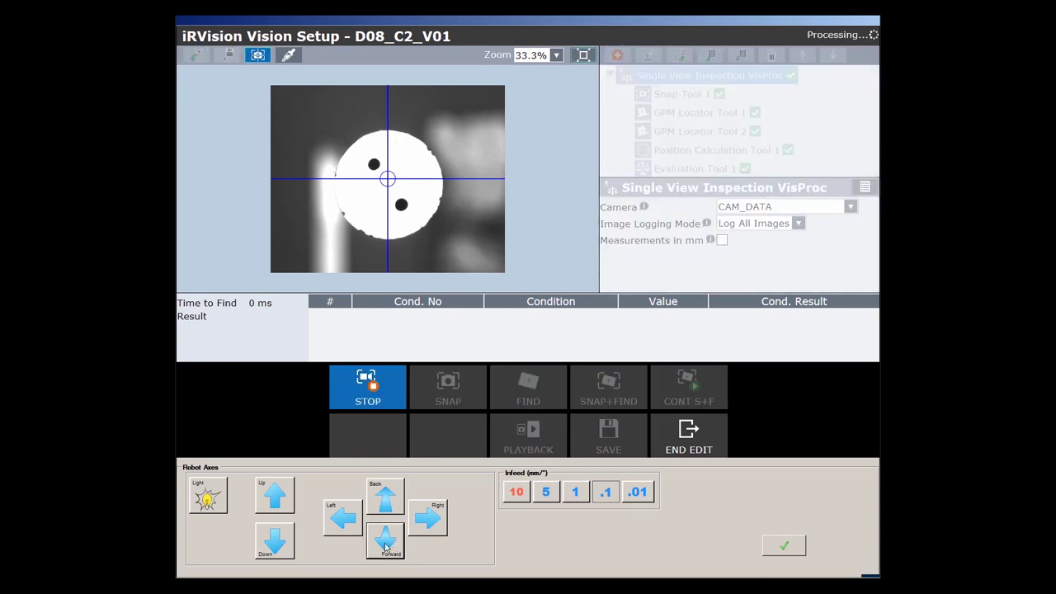
{"action": "left_click", "coordinate": [390, 494]}
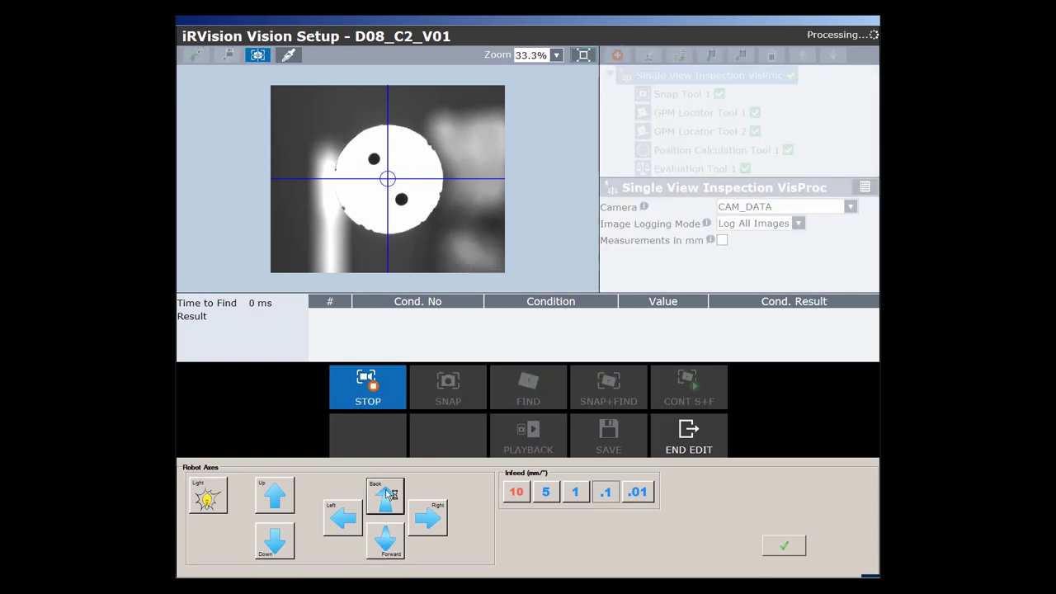
{"action": "left_click", "coordinate": [372, 389]}
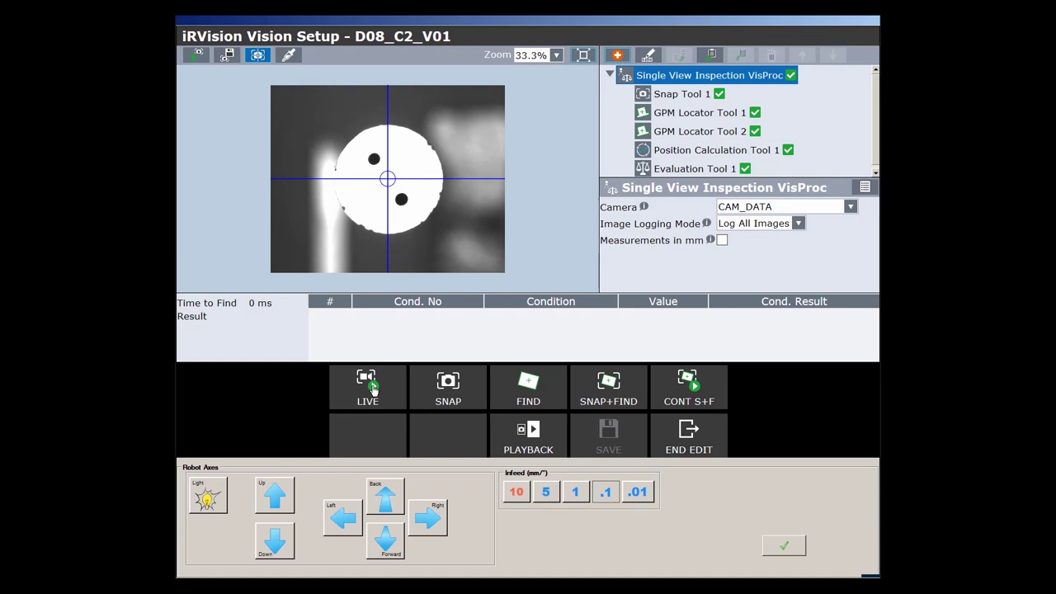
- Try exposure times of 1, 80 and 15 ms for Snap Tool 1
{"action": "left_click", "coordinate": [693, 94]}
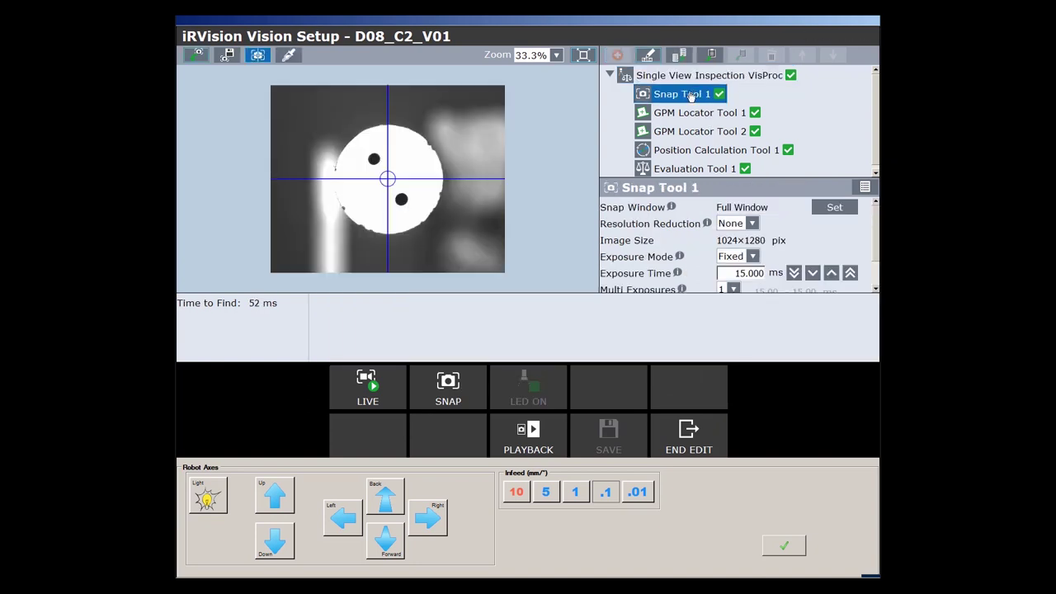
{"action": "left_click", "coordinate": [735, 273]}
{"action": "type", "text": "1"}
{"action": "key", "text": "Return"}
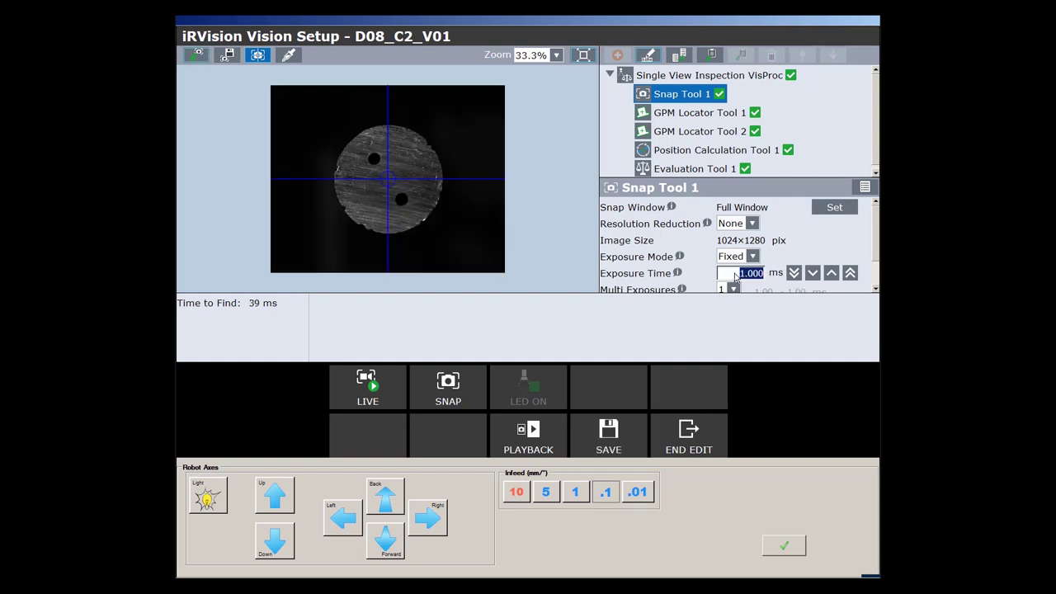
{"action": "type", "text": "80"}
{"action": "key", "text": "Return"}
{"action": "type", "text": "15"}
{"action": "key", "text": "Return"}
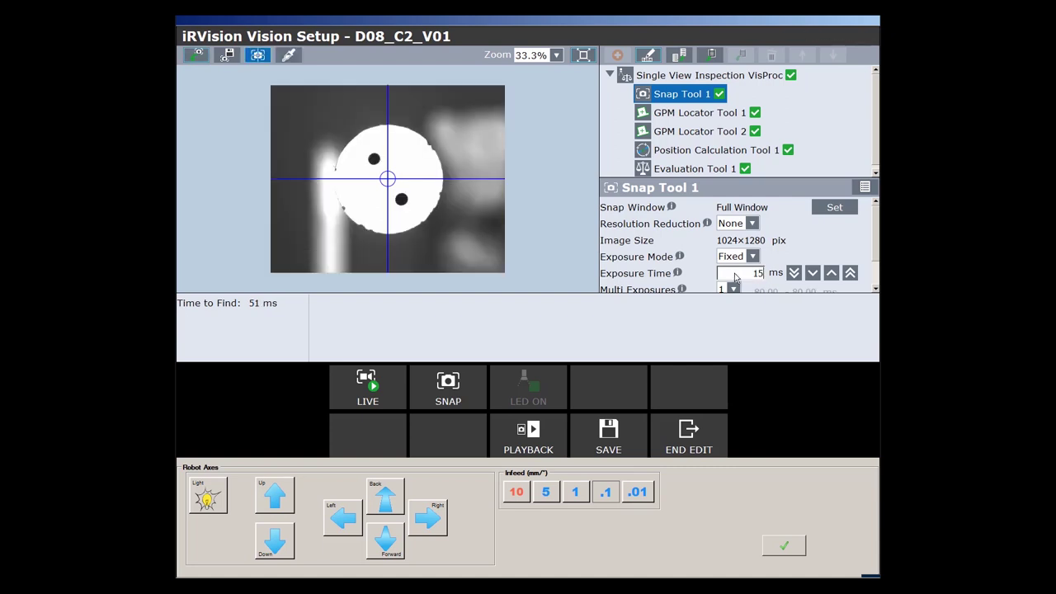
- Set the exposure time of Snap Tool 1 to 10 ms
{"action": "type", "text": "10"}
{"action": "key", "text": "Return"}
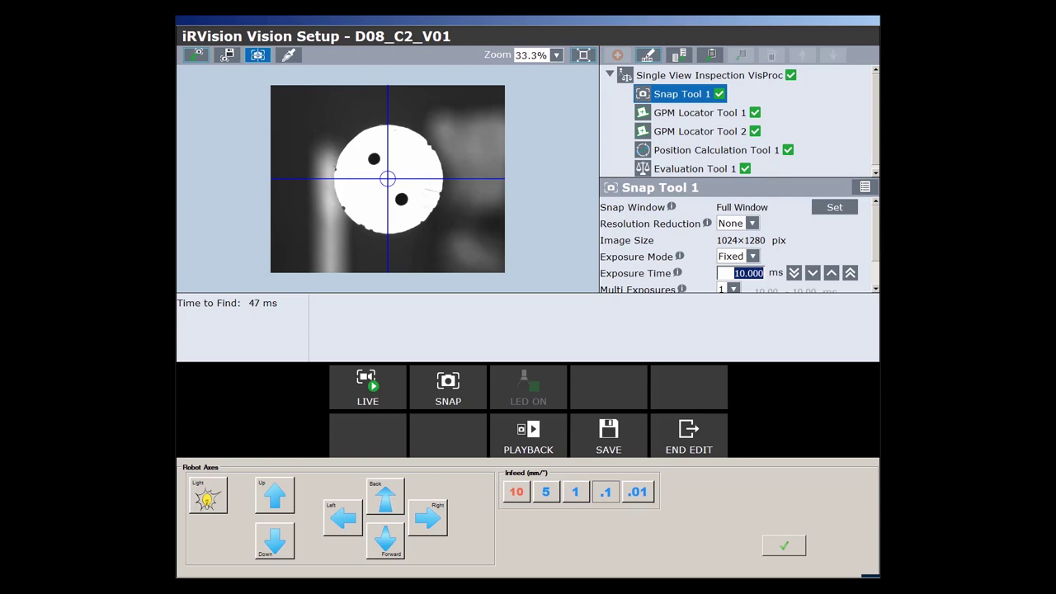
{"action": "mouse_move", "coordinate": [877, 248]}
{"action": "left_mouse_down"}
{"action": "mouse_move", "coordinate": [876, 275]}
{"action": "mouse_move", "coordinate": [877, 243]}
{"action": "left_mouse_up"}
- Reteach the GPM Locator Tool 1 pattern with a rectangular window enclosing the whole round tool face
{"action": "left_click", "coordinate": [714, 117]}
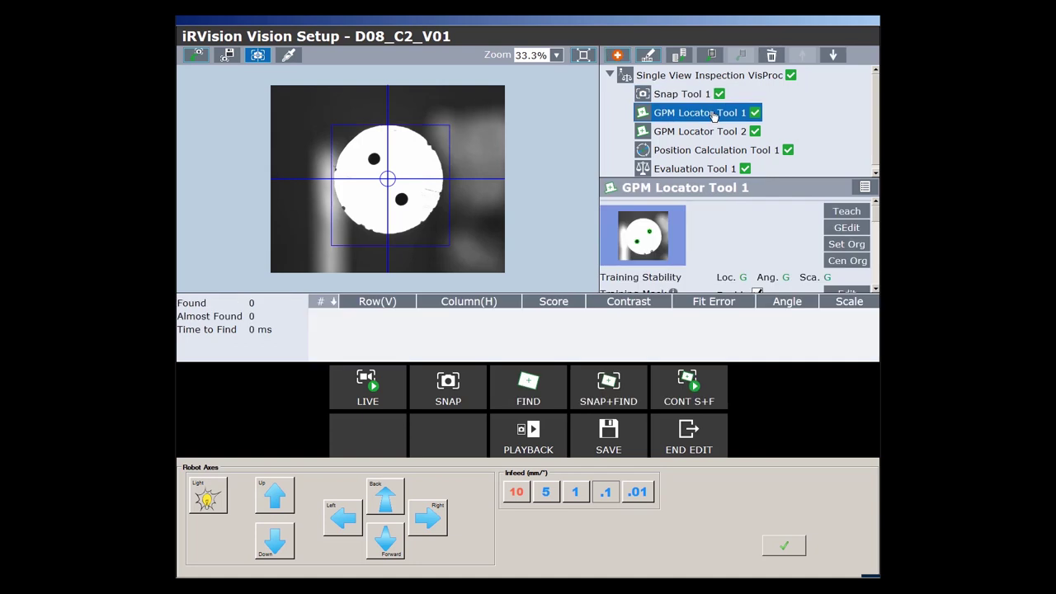
{"action": "left_click", "coordinate": [847, 213]}
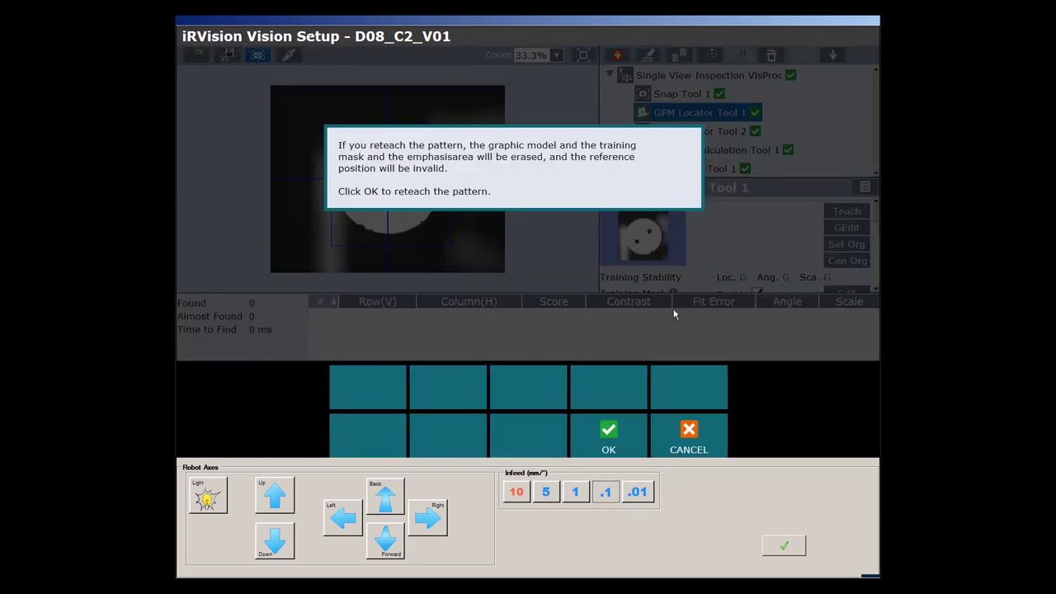
{"action": "left_click", "coordinate": [614, 445]}
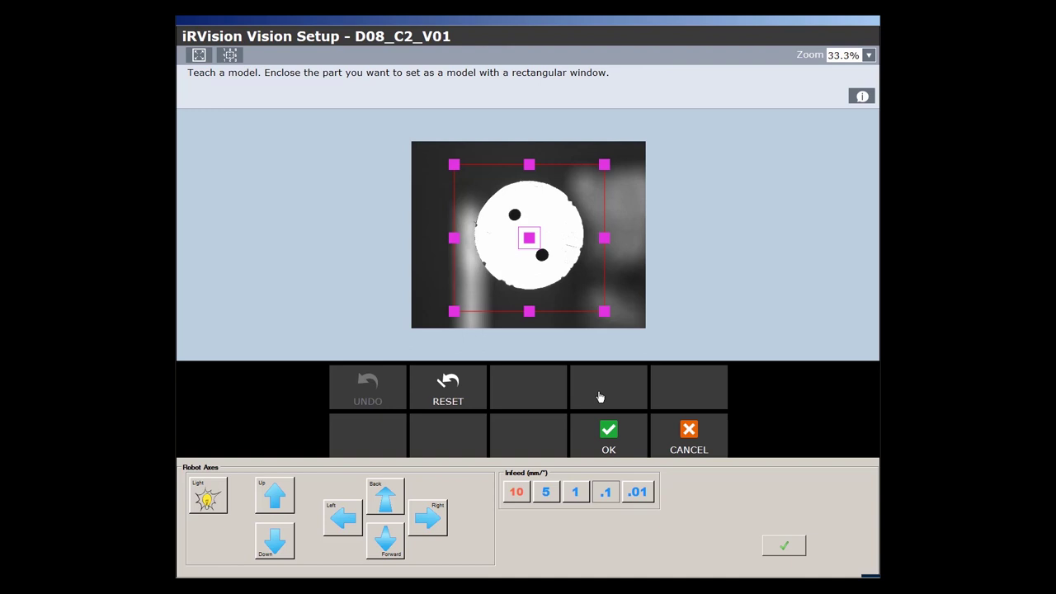
{"action": "left_click_drag", "start_coordinate": [528, 240], "coordinate": [532, 237]}
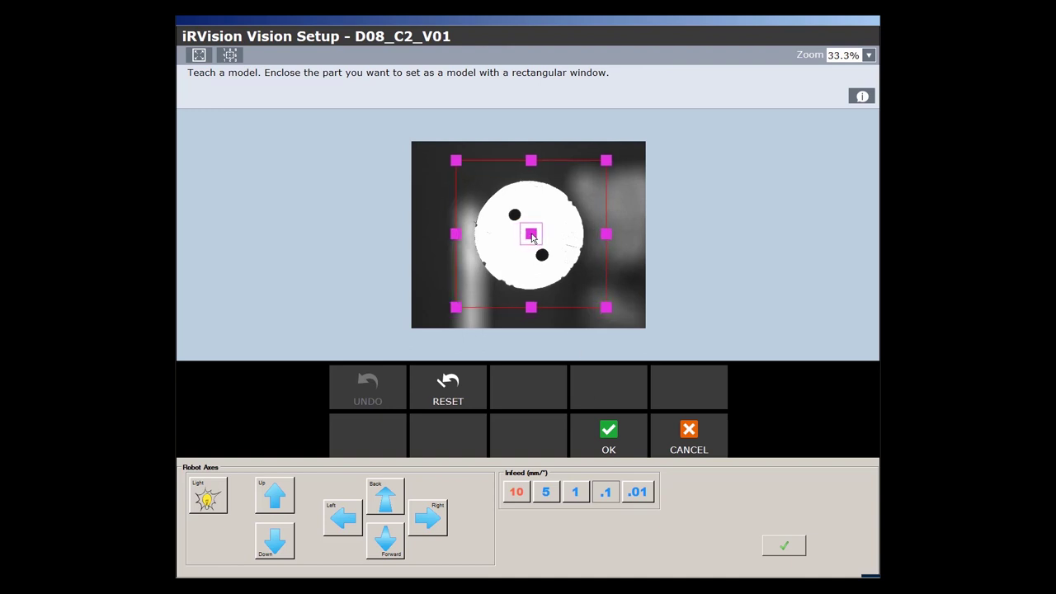
{"action": "left_click", "coordinate": [610, 438]}
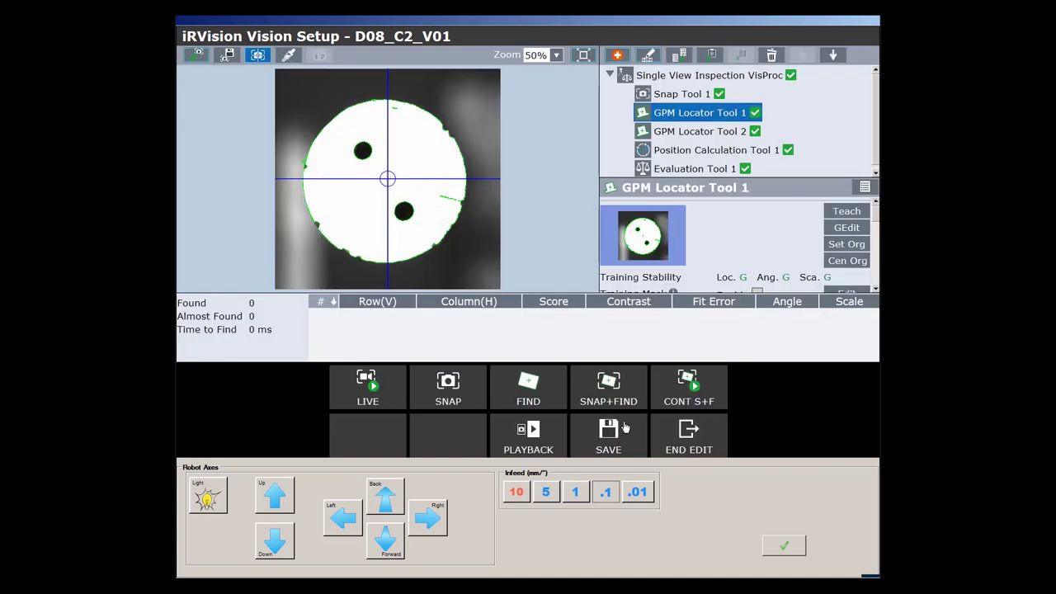
- Add a circle fitted to the upper coolant hole in GPM Locator Tool 1's graphic model and invert its polarity
{"action": "left_click", "coordinate": [848, 230]}
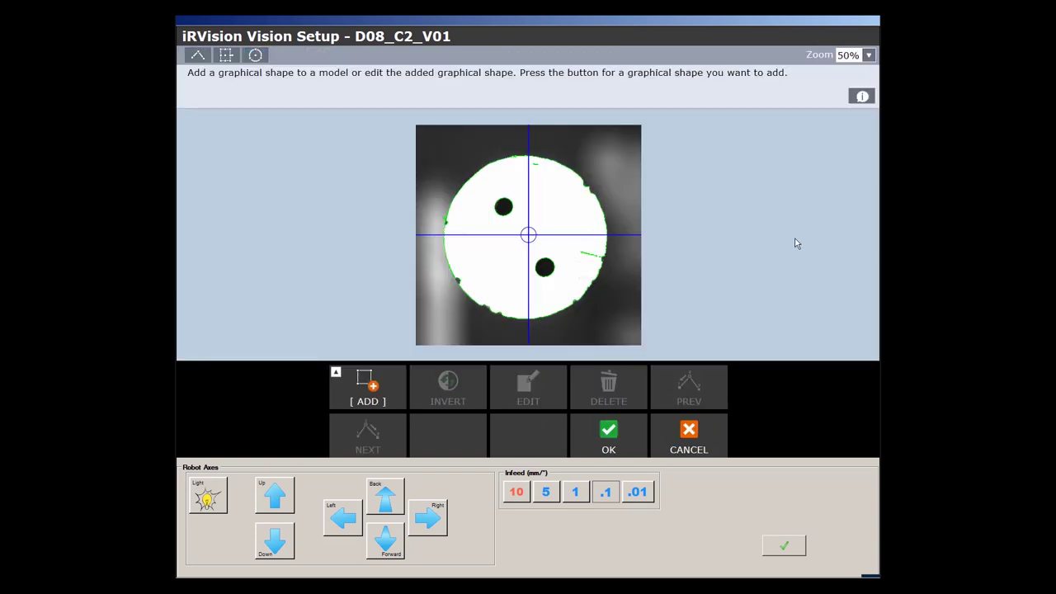
{"action": "left_click", "coordinate": [371, 386]}
{"action": "left_click", "coordinate": [371, 386]}
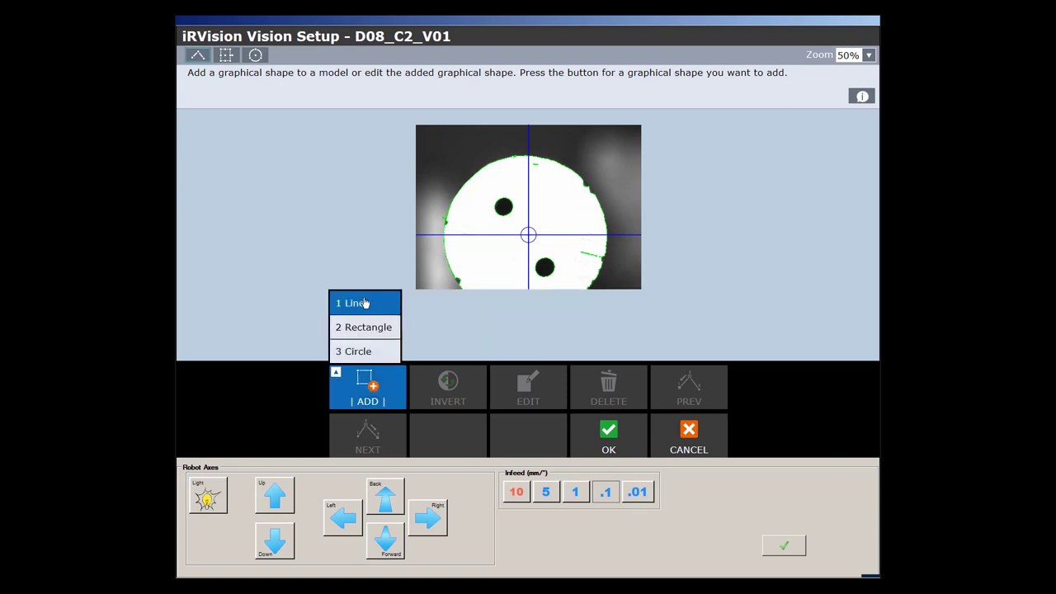
{"action": "left_click", "coordinate": [364, 353]}
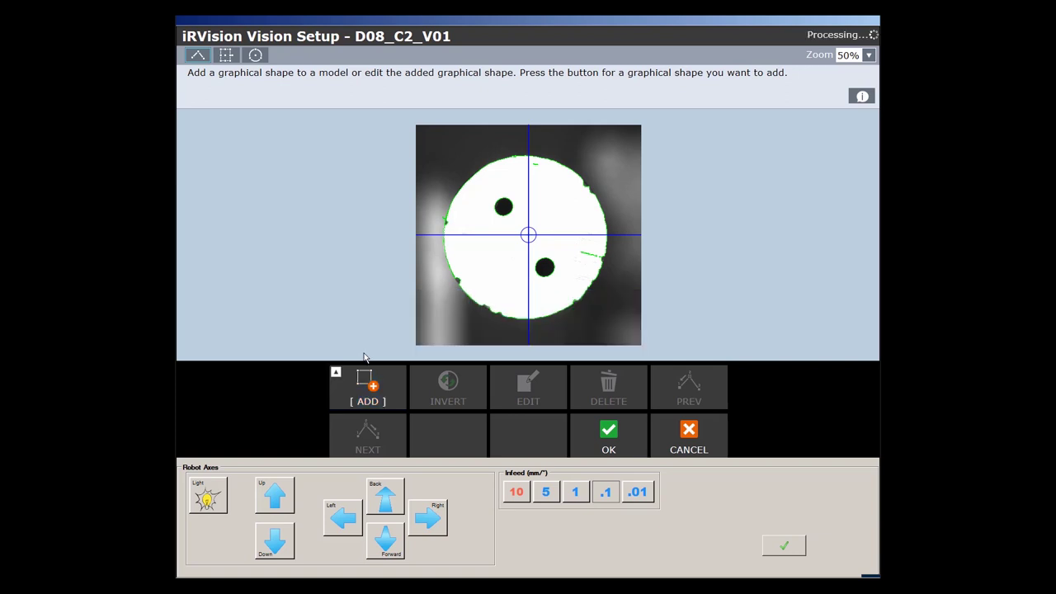
{"action": "left_click", "coordinate": [868, 54]}
{"action": "left_click", "coordinate": [848, 142]}
{"action": "left_click_drag", "start_coordinate": [523, 329], "coordinate": [474, 272]}
{"action": "left_click_drag", "start_coordinate": [475, 163], "coordinate": [476, 252]}
{"action": "left_click_drag", "start_coordinate": [570, 328], "coordinate": [482, 258]}
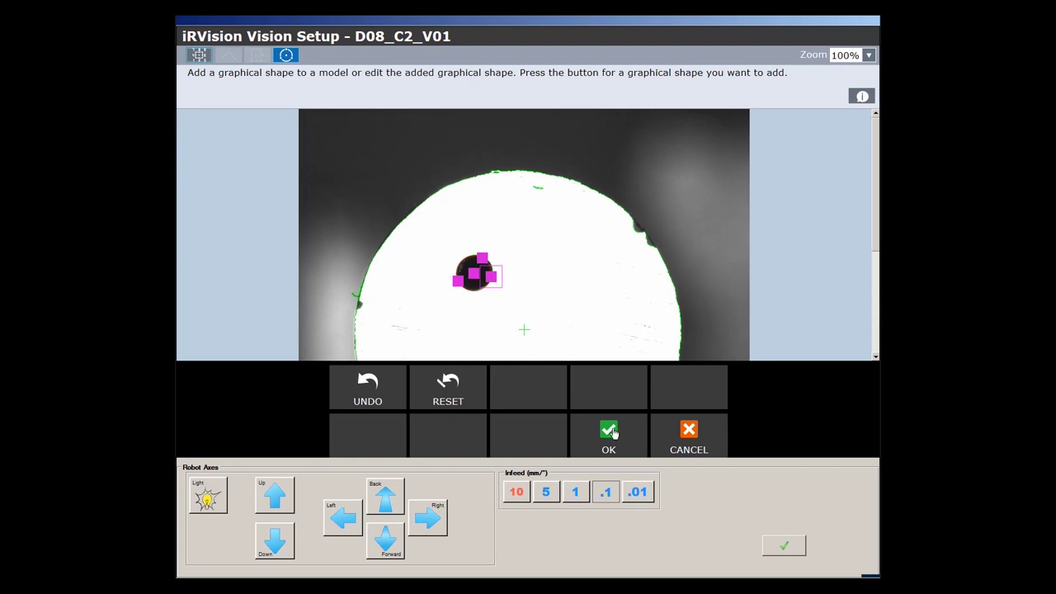
{"action": "left_click", "coordinate": [610, 431]}
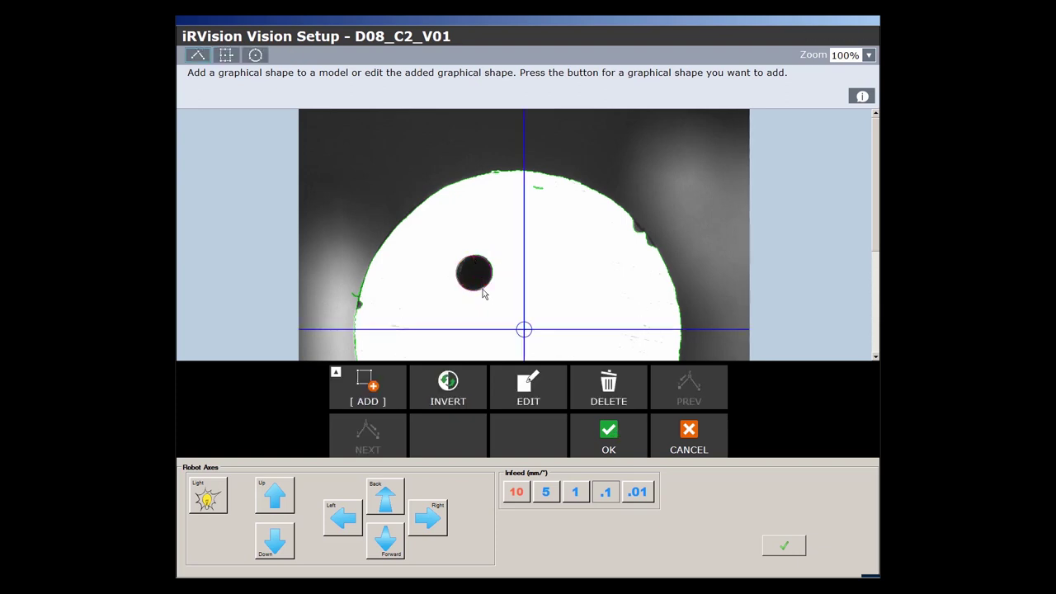
{"action": "left_click", "coordinate": [452, 385]}
- Add a second circle to the graphic model, fitted to the edge of the lower coolant hole
{"action": "left_click", "coordinate": [372, 387]}
{"action": "left_click_drag", "start_coordinate": [529, 237], "coordinate": [540, 260]}
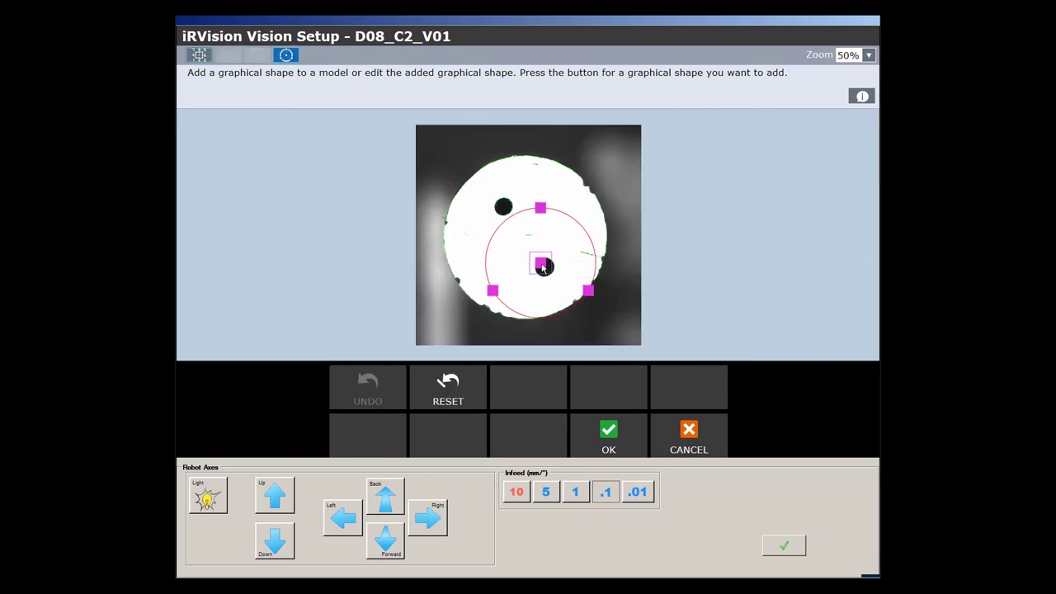
{"action": "scroll", "coordinate": [863, 174], "scroll_direction": "up", "scroll_amount": 1}
{"action": "scroll", "coordinate": [820, 234], "scroll_direction": "down", "scroll_amount": 3}
{"action": "left_click_drag", "start_coordinate": [462, 313], "coordinate": [542, 275]}
{"action": "left_click", "coordinate": [609, 435]}
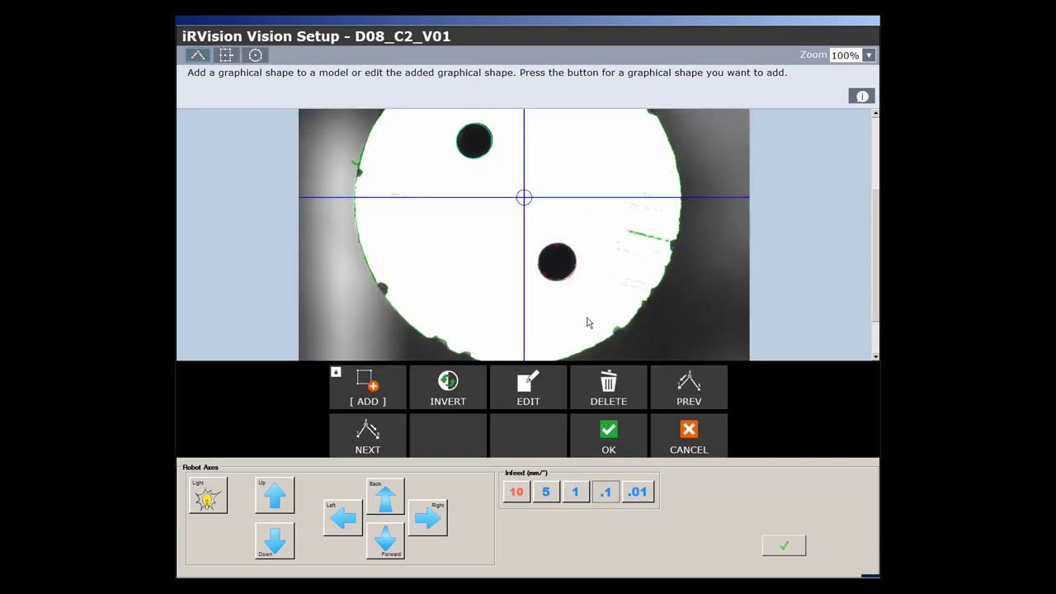
- Accept the graphic model and set GPM Locator Tool 1's model origin at the center of the upper coolant hole
{"action": "left_click", "coordinate": [610, 433]}
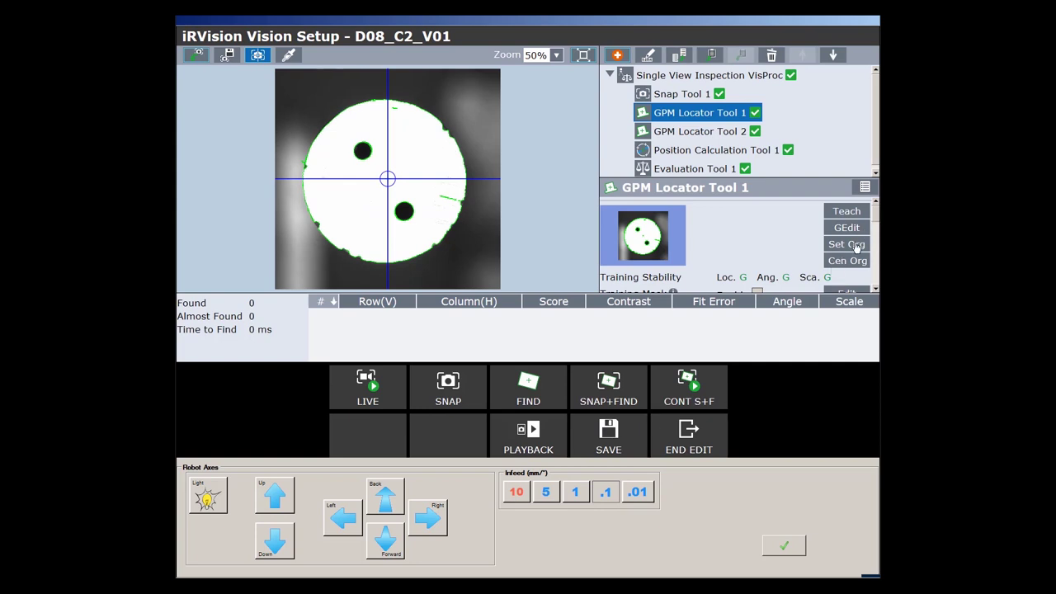
{"action": "left_click", "coordinate": [855, 246]}
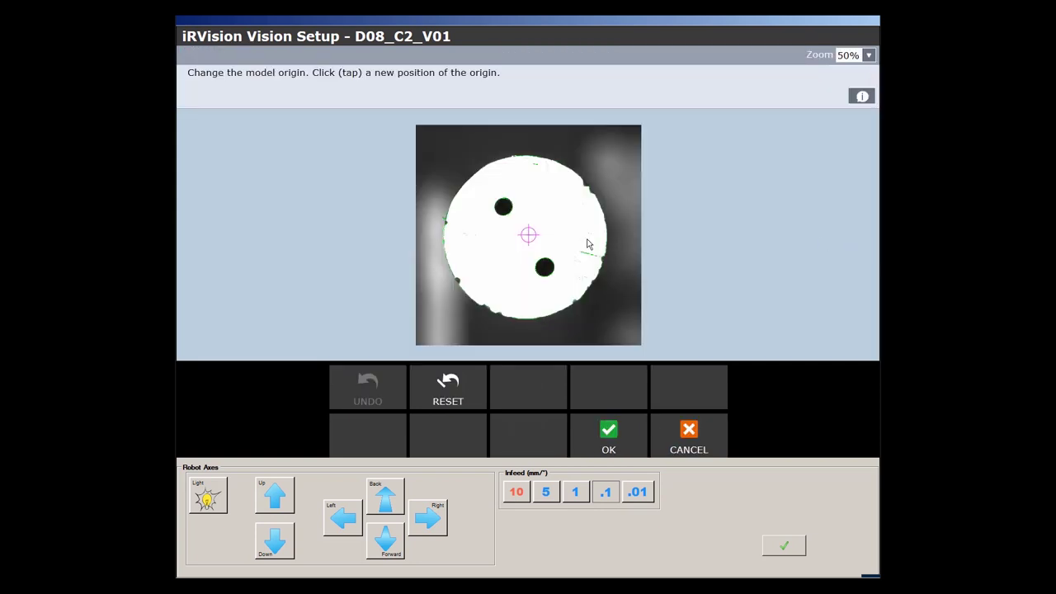
{"action": "left_click", "coordinate": [503, 207]}
{"action": "left_click", "coordinate": [868, 55]}
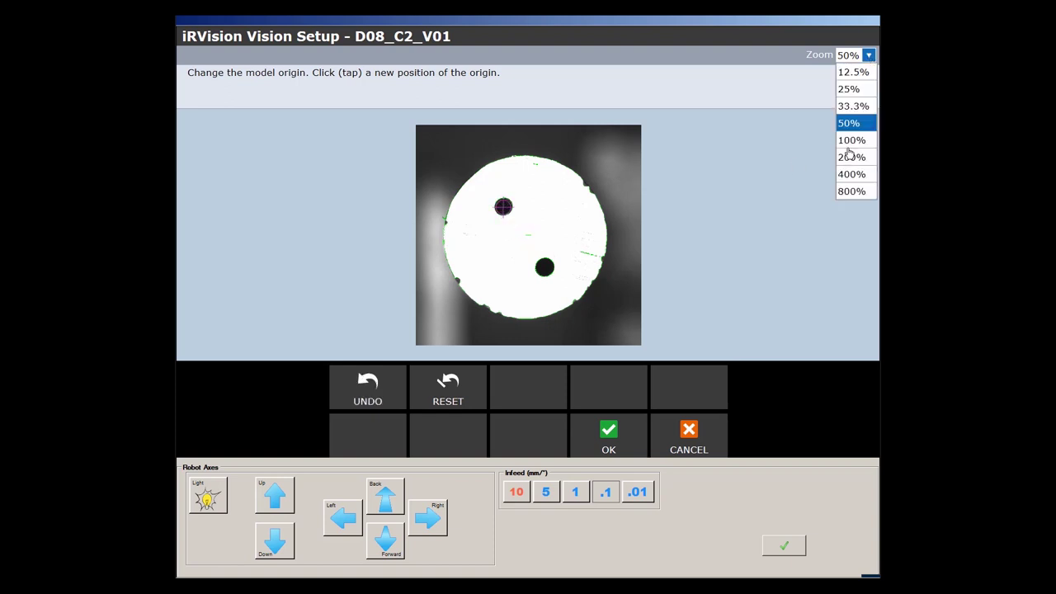
{"action": "left_click", "coordinate": [851, 137]}
{"action": "left_click", "coordinate": [473, 273]}
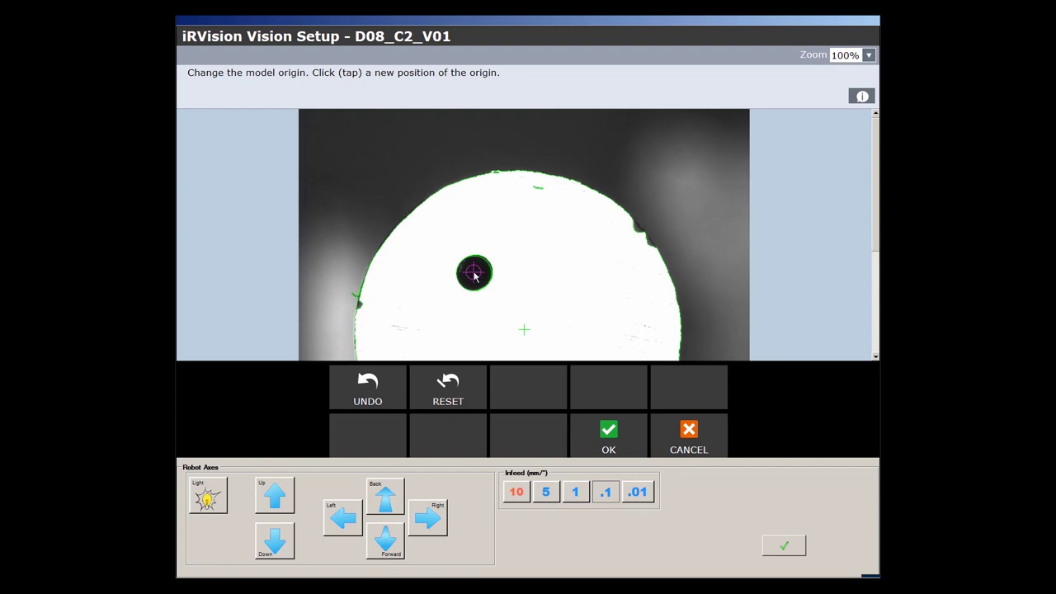
{"action": "left_click", "coordinate": [608, 432]}
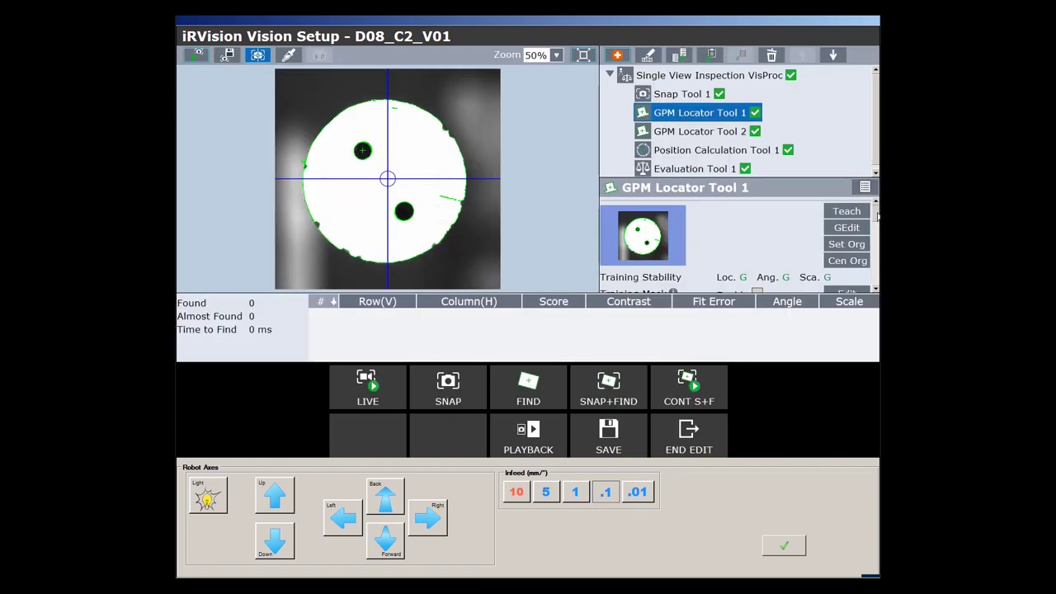
- Mask the entire image in GPM Locator Tool 1's training mask
{"action": "left_click", "coordinate": [854, 237]}
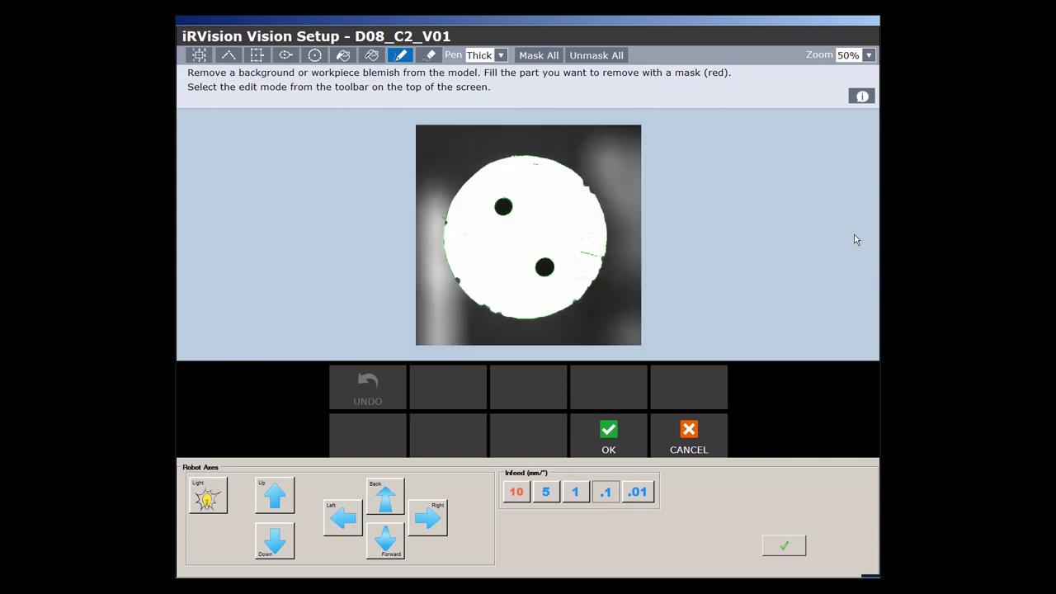
{"action": "left_click", "coordinate": [539, 56]}
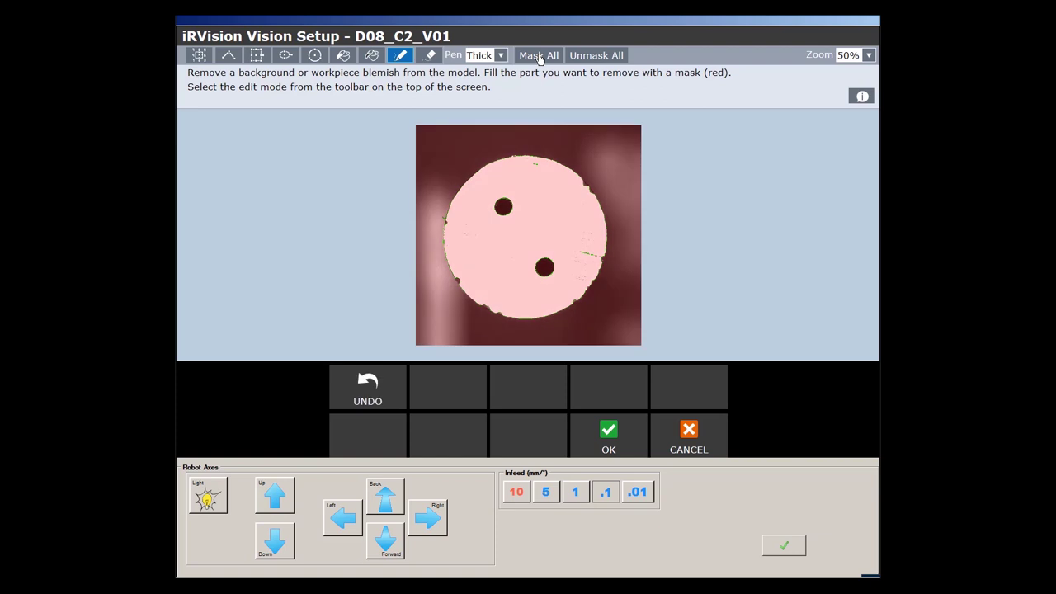
{"action": "left_click", "coordinate": [610, 430]}
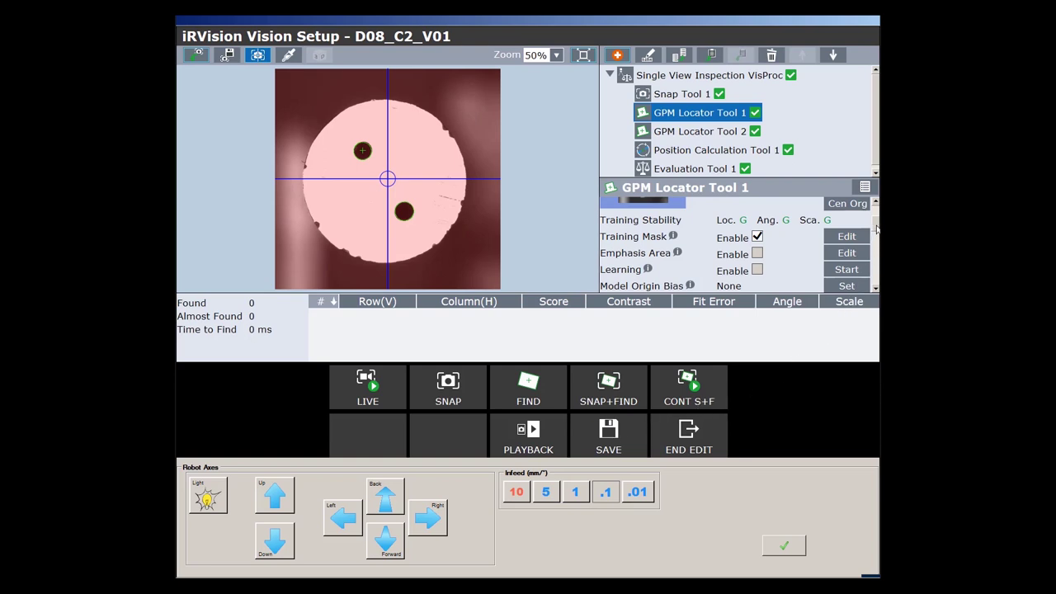
- Move GPM Locator Tool 1's search window up slightly so it is centered on the round tool face
{"action": "scroll", "coordinate": [877, 229], "scroll_direction": "down", "scroll_amount": 5}
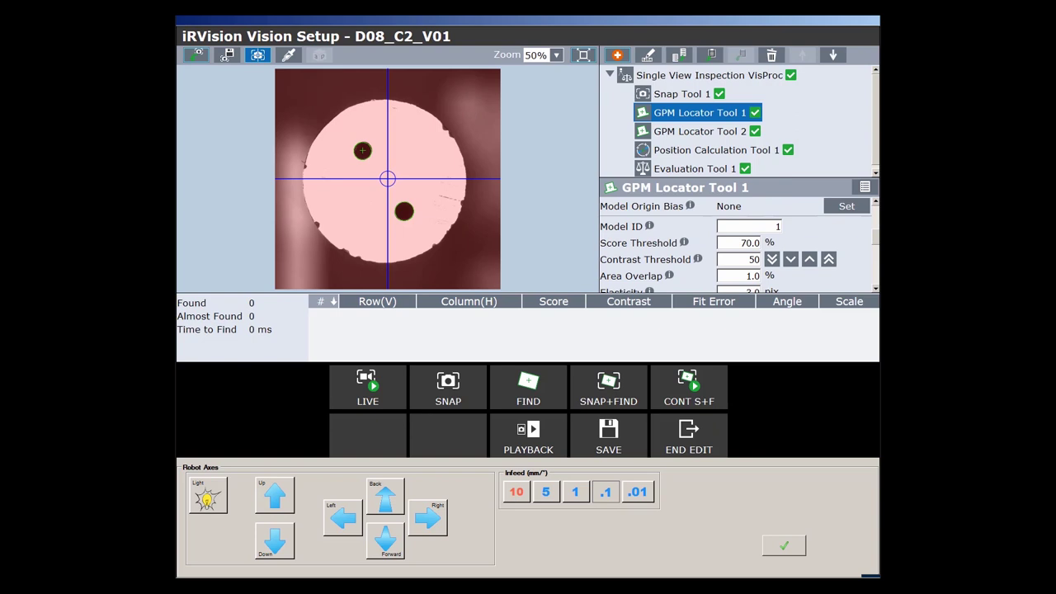
{"action": "scroll", "coordinate": [734, 244], "scroll_direction": "down", "scroll_amount": 4}
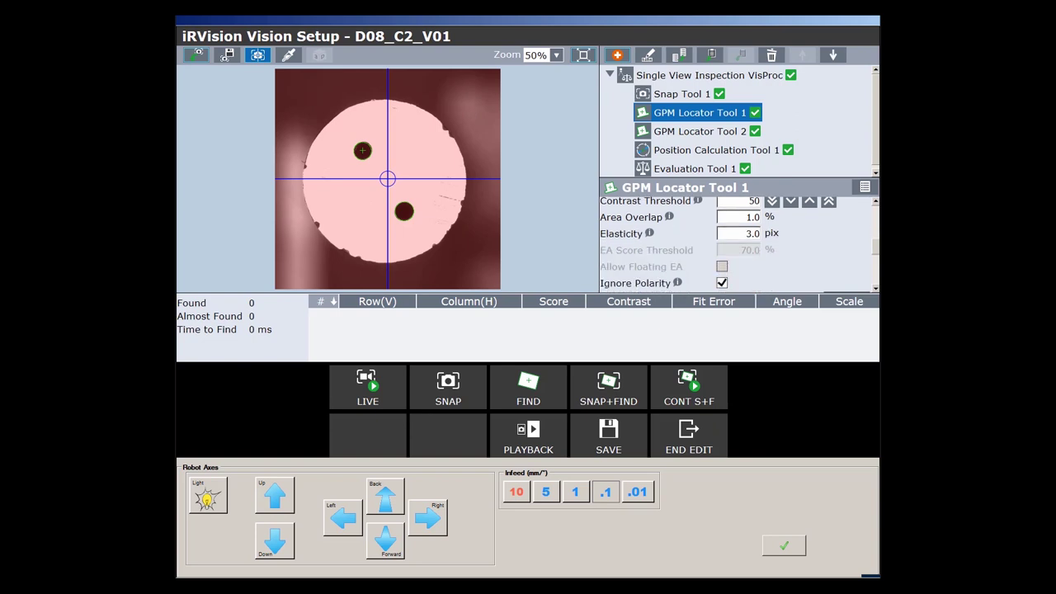
{"action": "scroll", "coordinate": [734, 244], "scroll_direction": "down", "scroll_amount": 4}
{"action": "scroll", "coordinate": [735, 244], "scroll_direction": "down", "scroll_amount": 1}
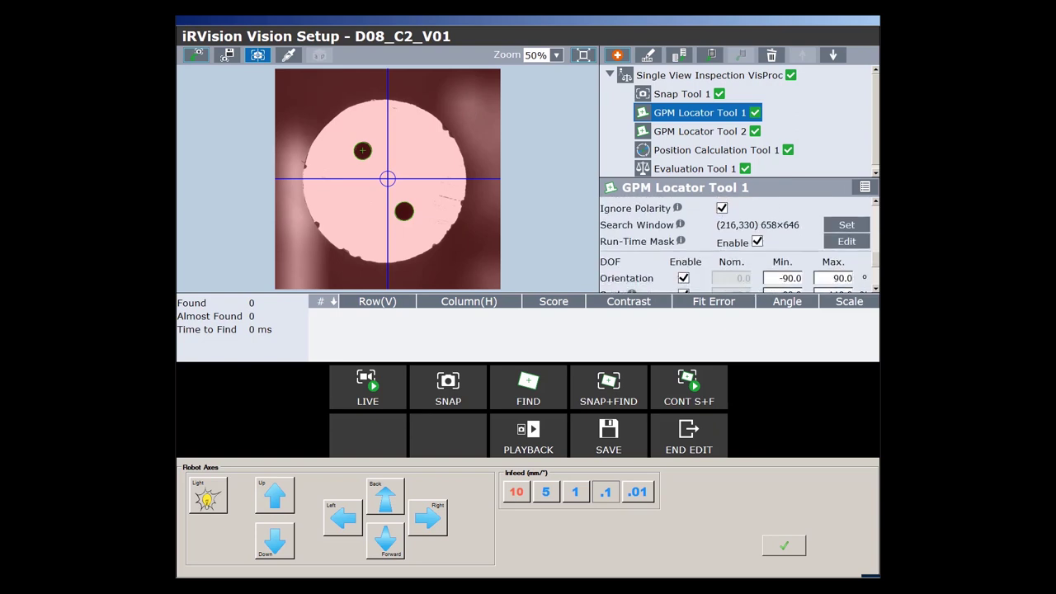
{"action": "left_click", "coordinate": [848, 225]}
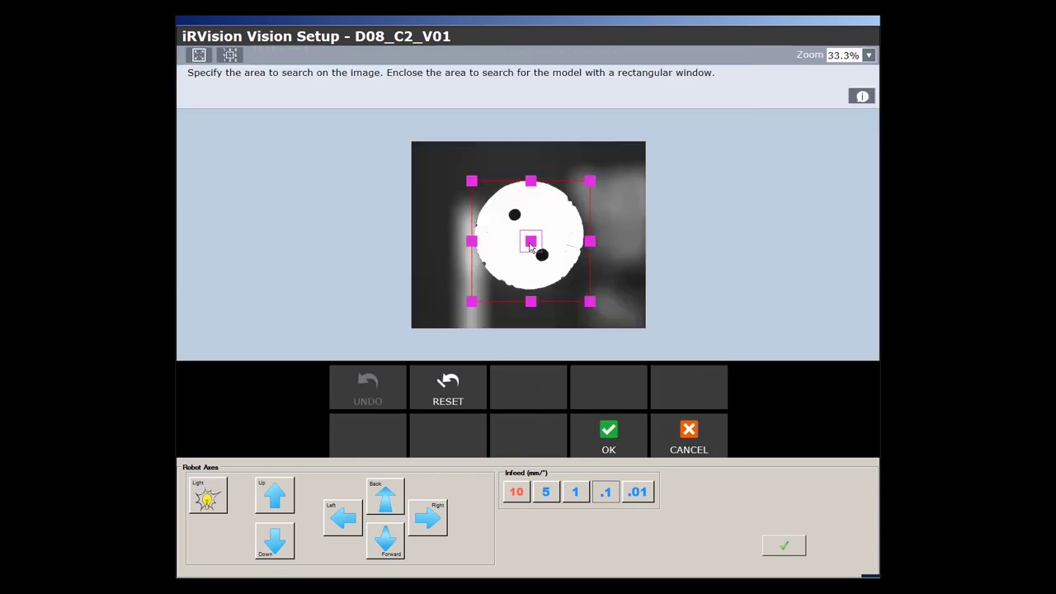
{"action": "left_click_drag", "start_coordinate": [530, 244], "coordinate": [531, 238]}
{"action": "left_click", "coordinate": [608, 435]}
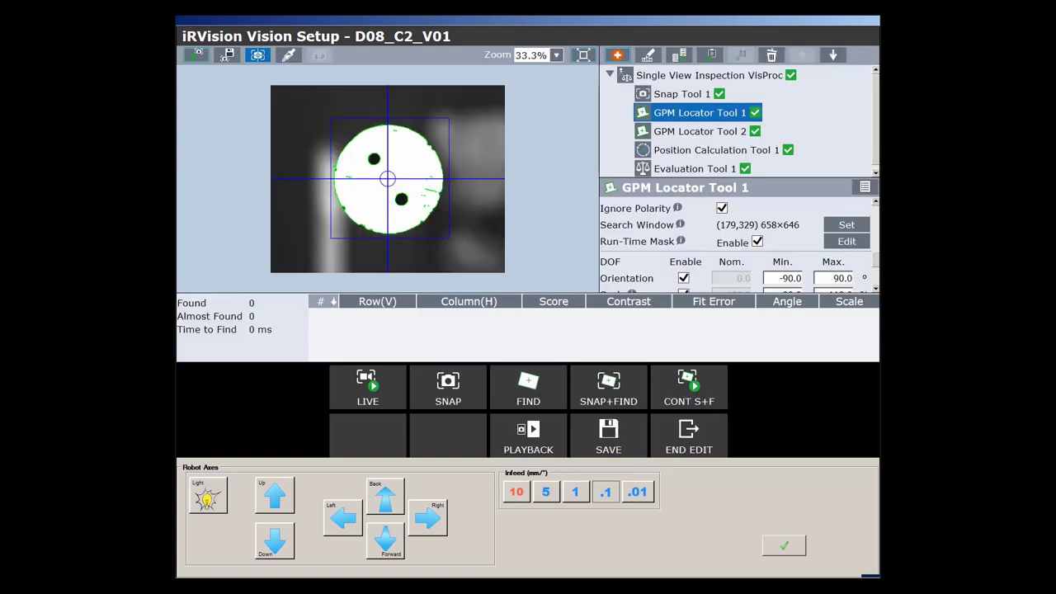
- Set GPM Locator Tool 1's elasticity to 2.0 pix and test the saved tool with a snap and find
{"action": "scroll", "coordinate": [876, 257], "scroll_direction": "up", "scroll_amount": 3}
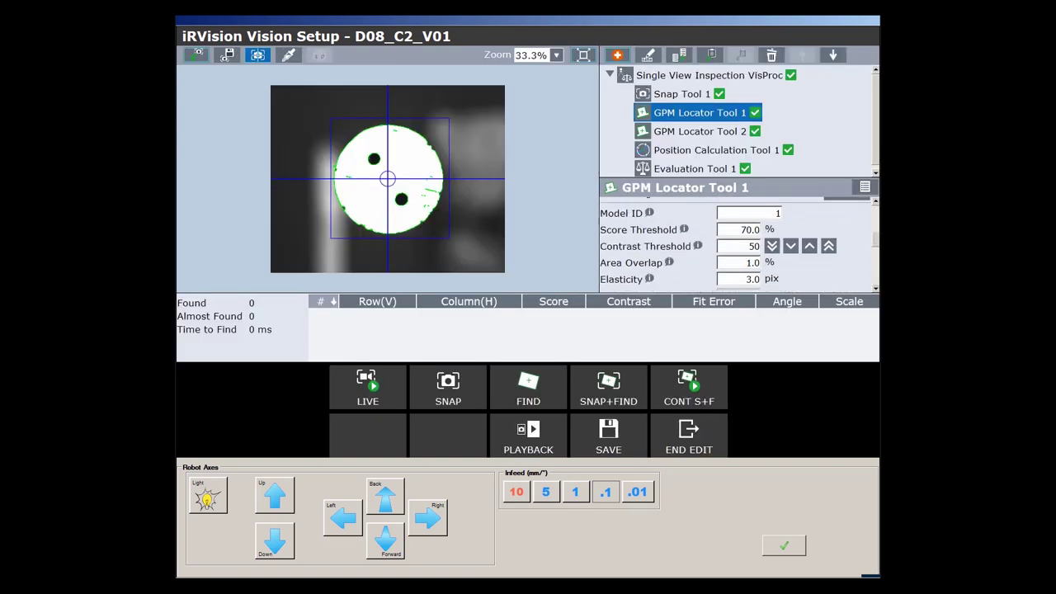
{"action": "scroll", "coordinate": [877, 244], "scroll_direction": "up", "scroll_amount": 1}
{"action": "scroll", "coordinate": [736, 245], "scroll_direction": "up", "scroll_amount": 1}
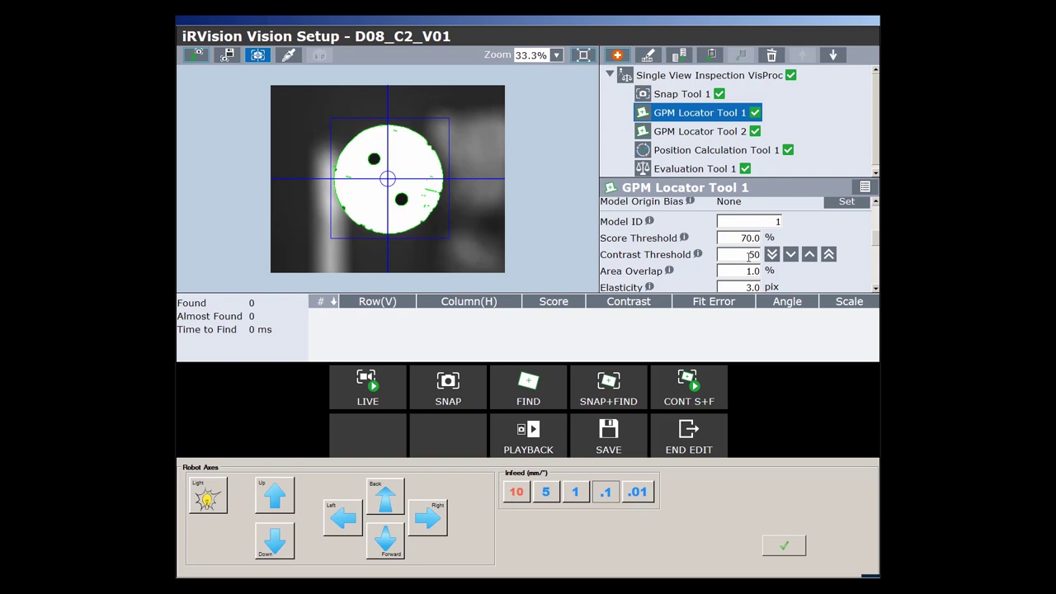
{"action": "left_click", "coordinate": [731, 286]}
{"action": "type", "text": "2"}
{"action": "key", "text": "Return"}
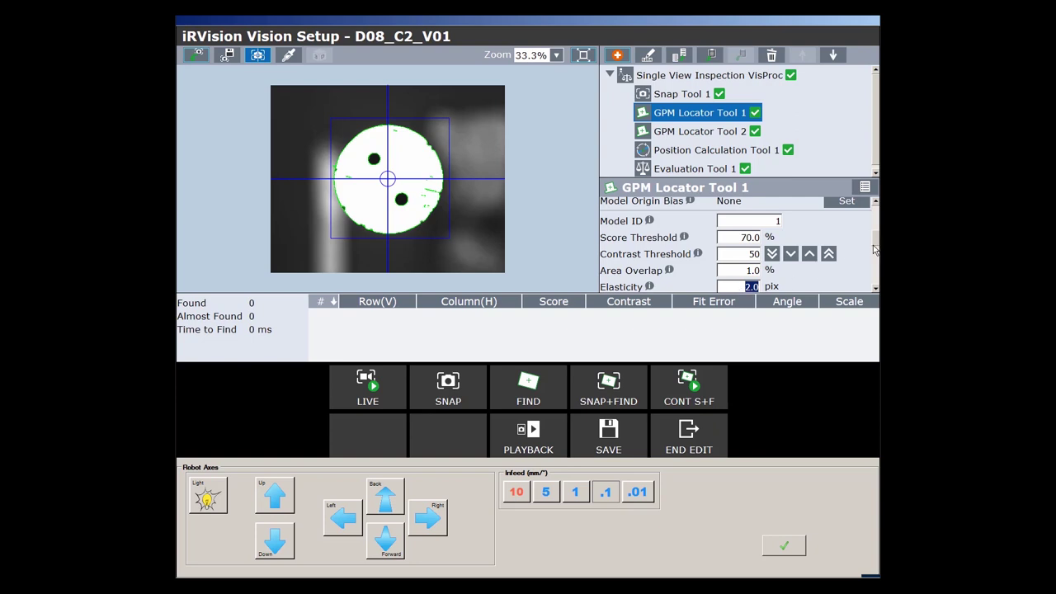
{"action": "left_click", "coordinate": [610, 430]}
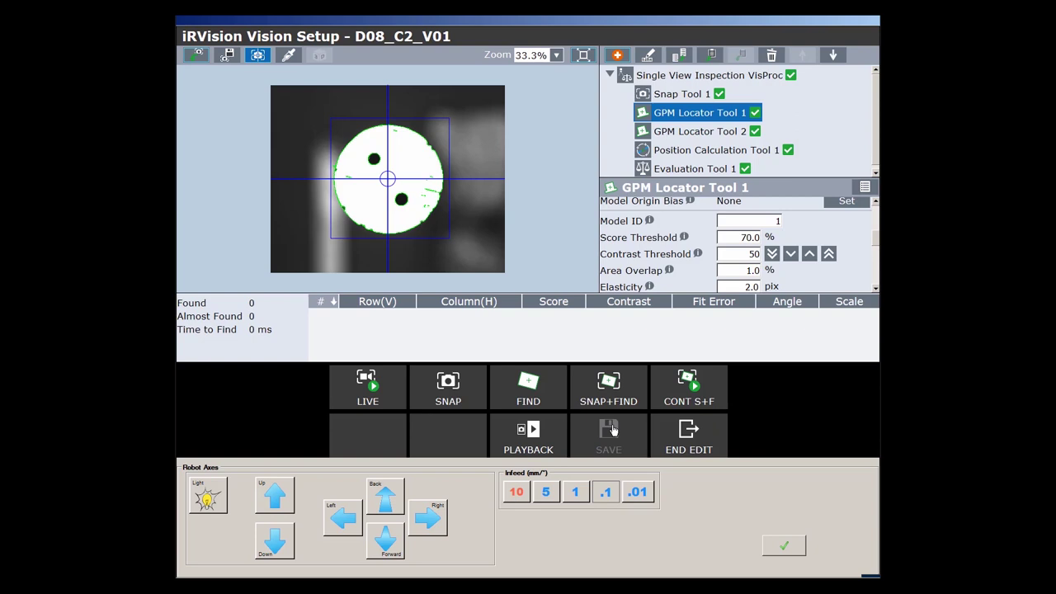
{"action": "left_click", "coordinate": [607, 385]}
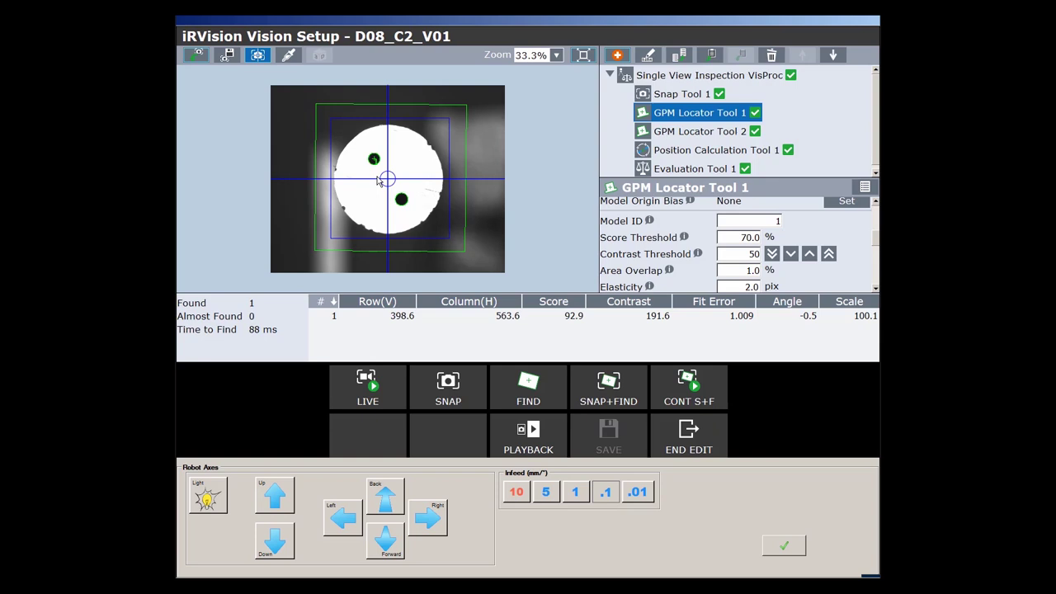
- Copy GPM Locator Tool 1 and paste its data over GPM Locator Tool 2
{"action": "left_click", "coordinate": [709, 55]}
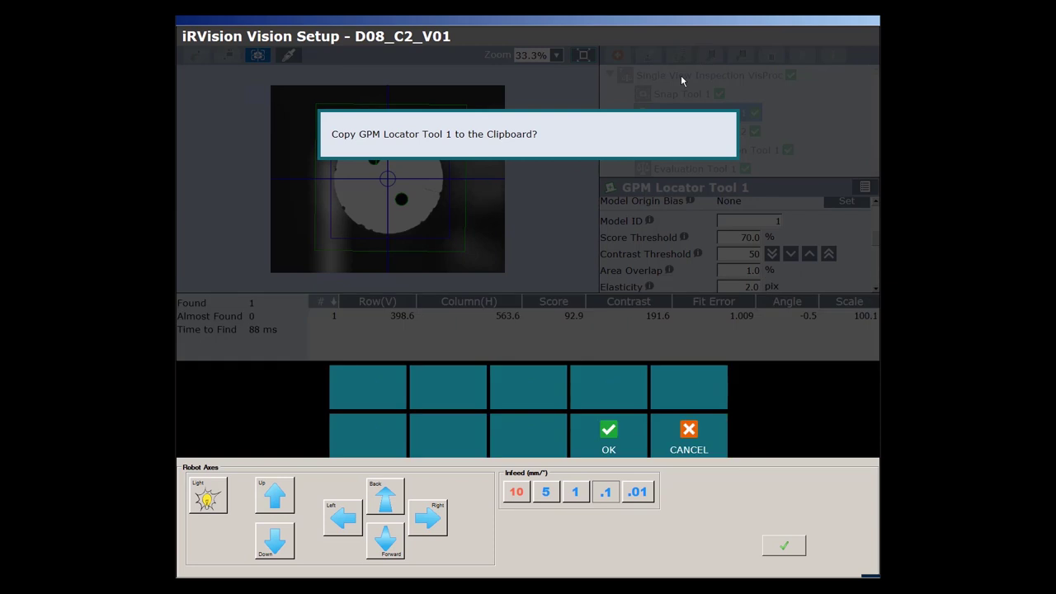
{"action": "left_click", "coordinate": [616, 433]}
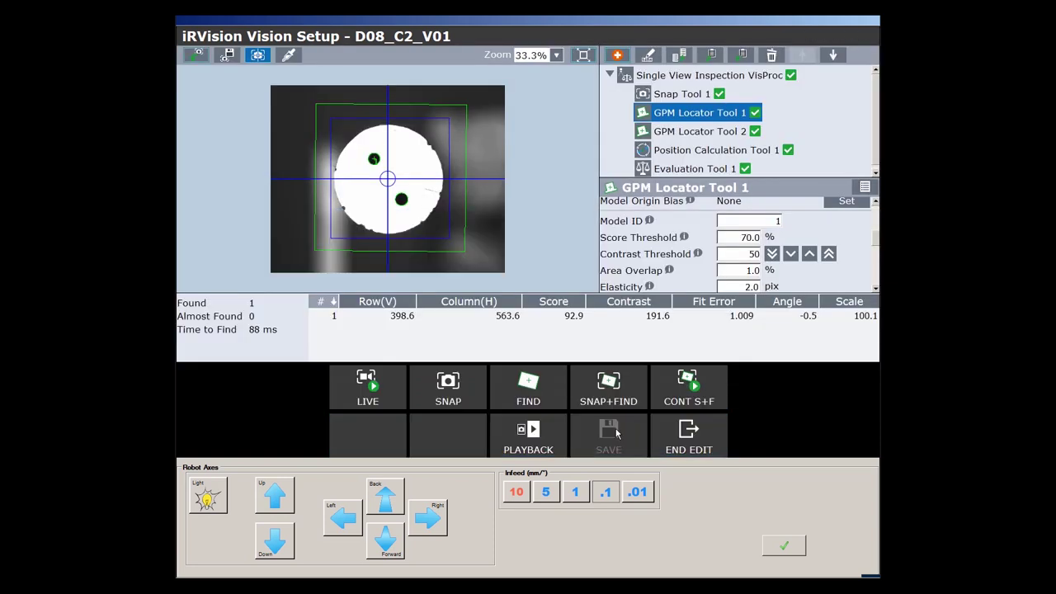
{"action": "left_click", "coordinate": [674, 136]}
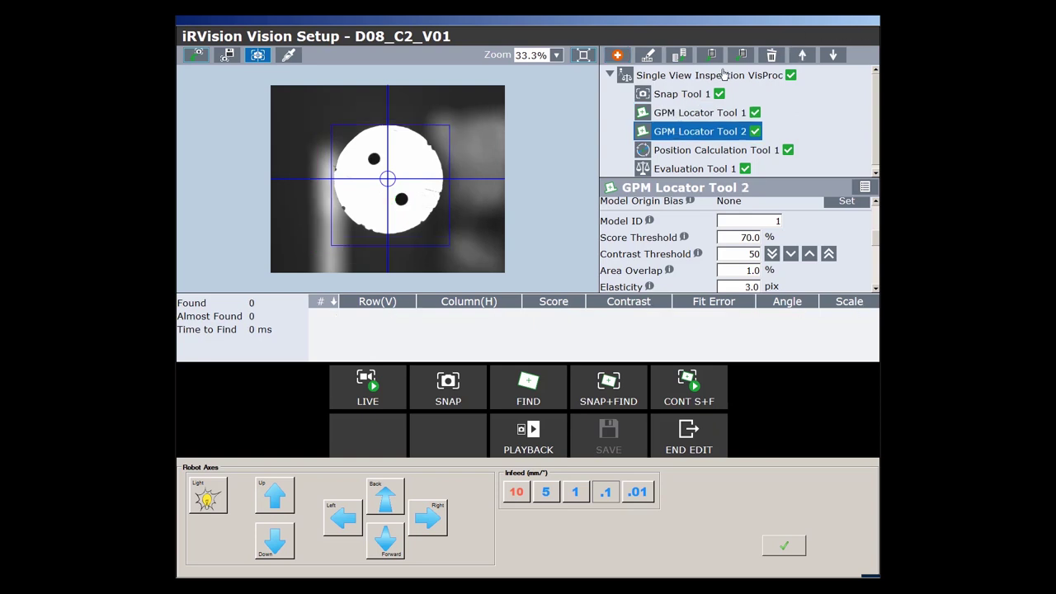
{"action": "left_click", "coordinate": [742, 55]}
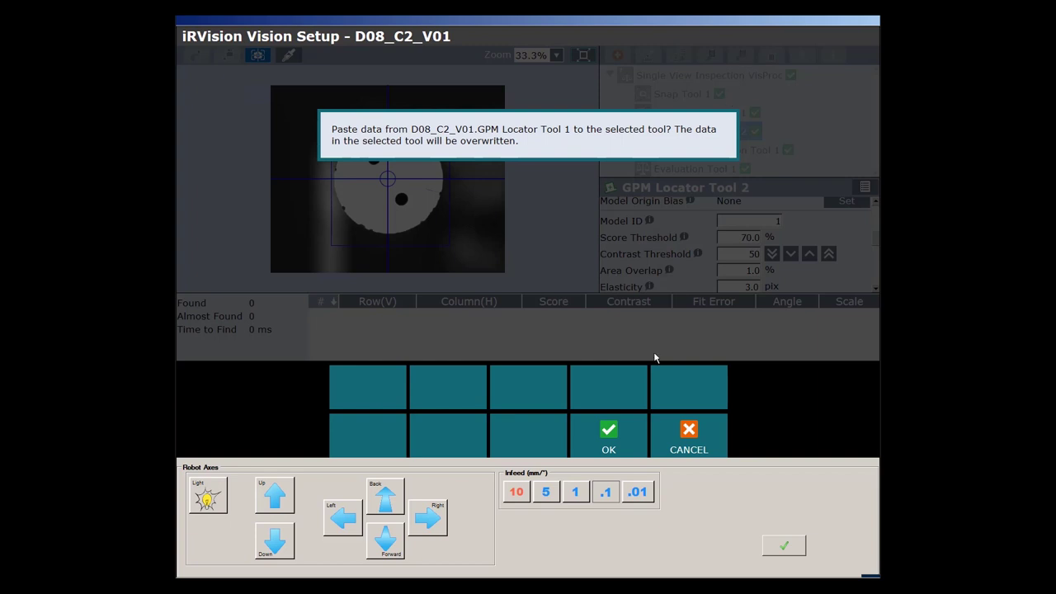
{"action": "left_click", "coordinate": [607, 432]}
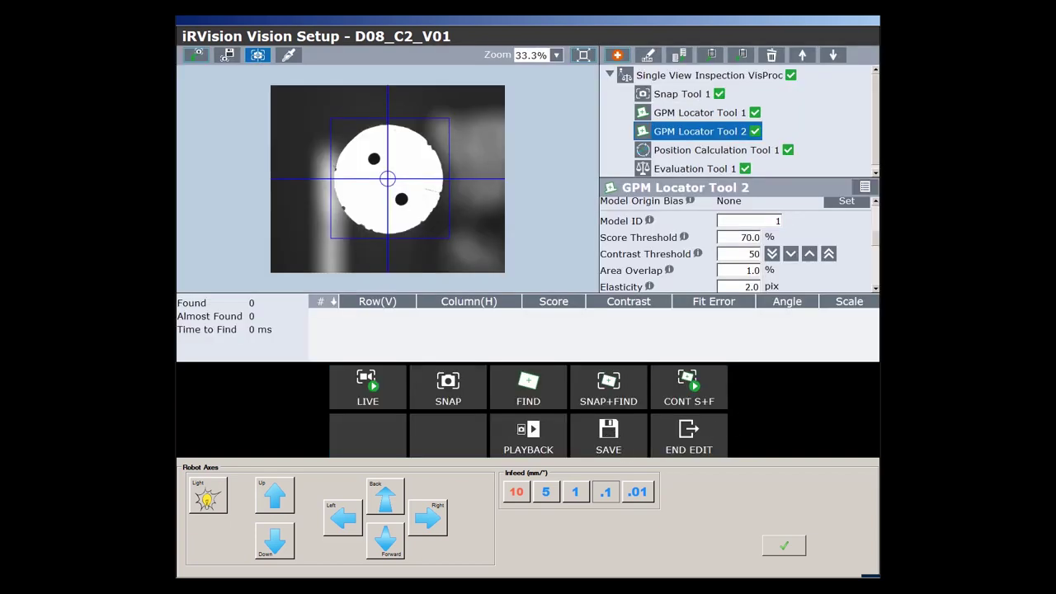
- Set GPM Locator Tool 2's model origin at the center of the lower coolant hole and save the vision process
{"action": "left_click_drag", "start_coordinate": [875, 247], "coordinate": [875, 216]}
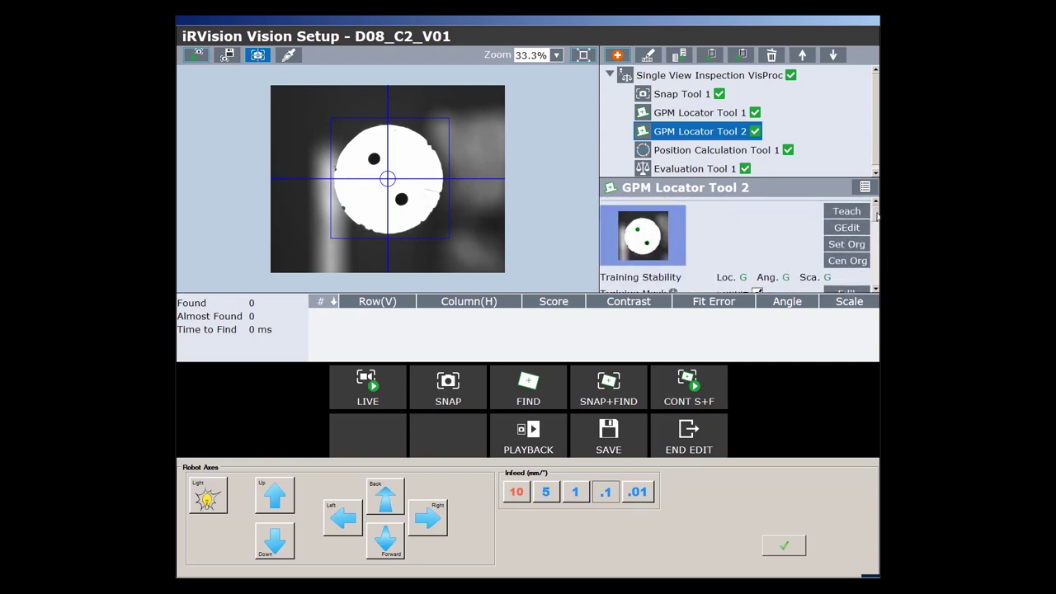
{"action": "left_click", "coordinate": [846, 244]}
{"action": "left_click", "coordinate": [544, 266]}
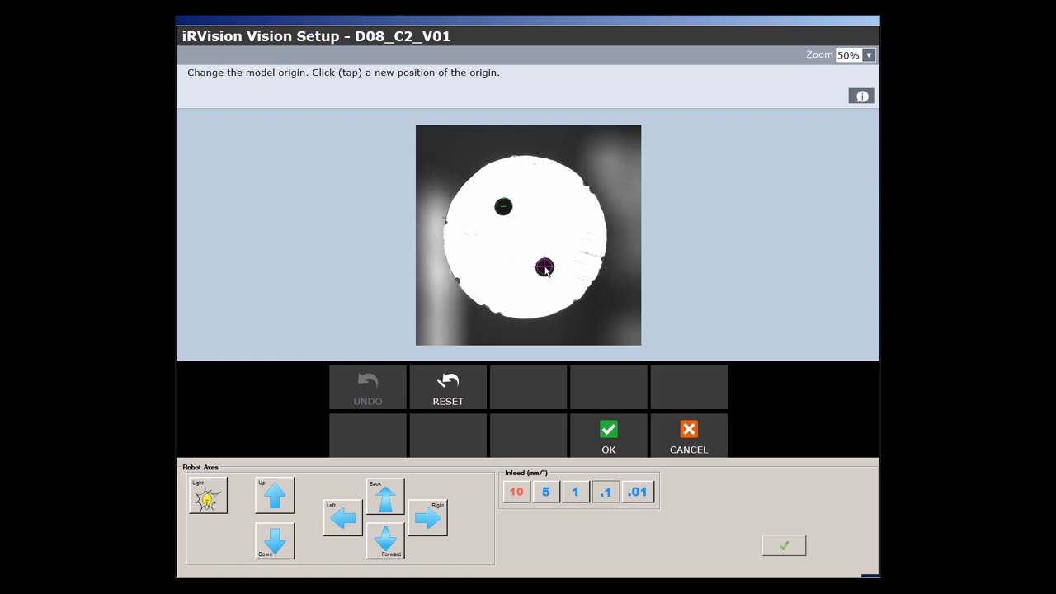
{"action": "left_click", "coordinate": [868, 55]}
{"action": "left_click", "coordinate": [848, 148]}
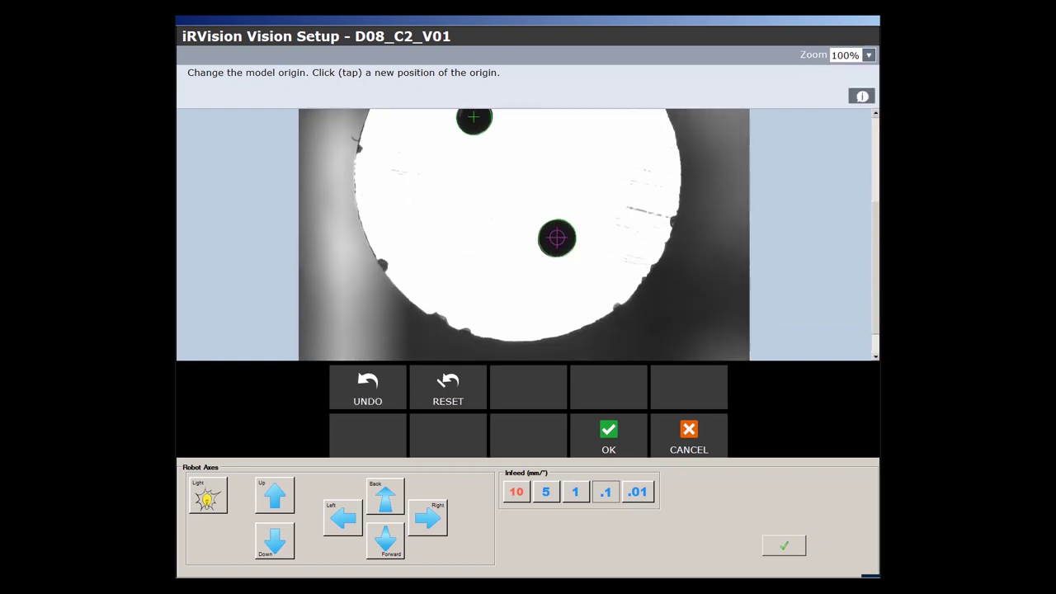
{"action": "left_click", "coordinate": [607, 434]}
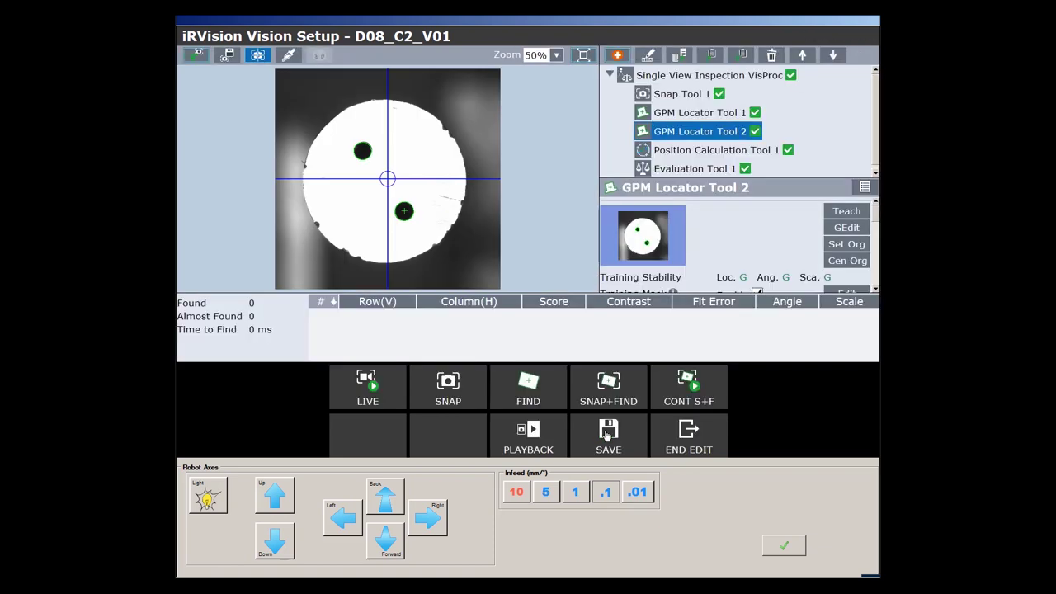
{"action": "left_click", "coordinate": [607, 434]}
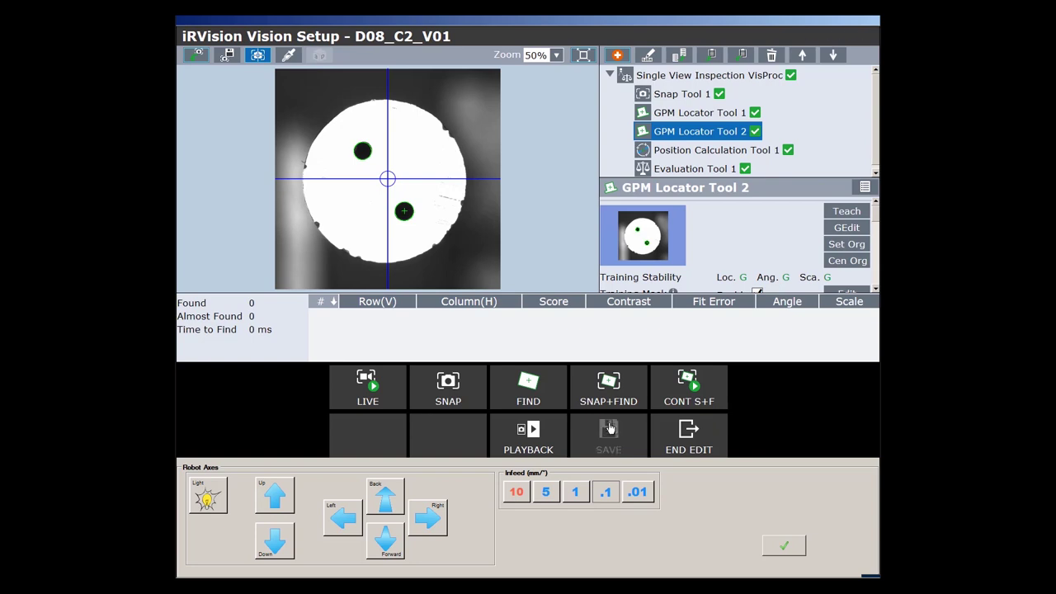
- Test the whole Single View Inspection VisProc with a snap and find, and end editing of D08_C2_V01
{"action": "left_click", "coordinate": [693, 75]}
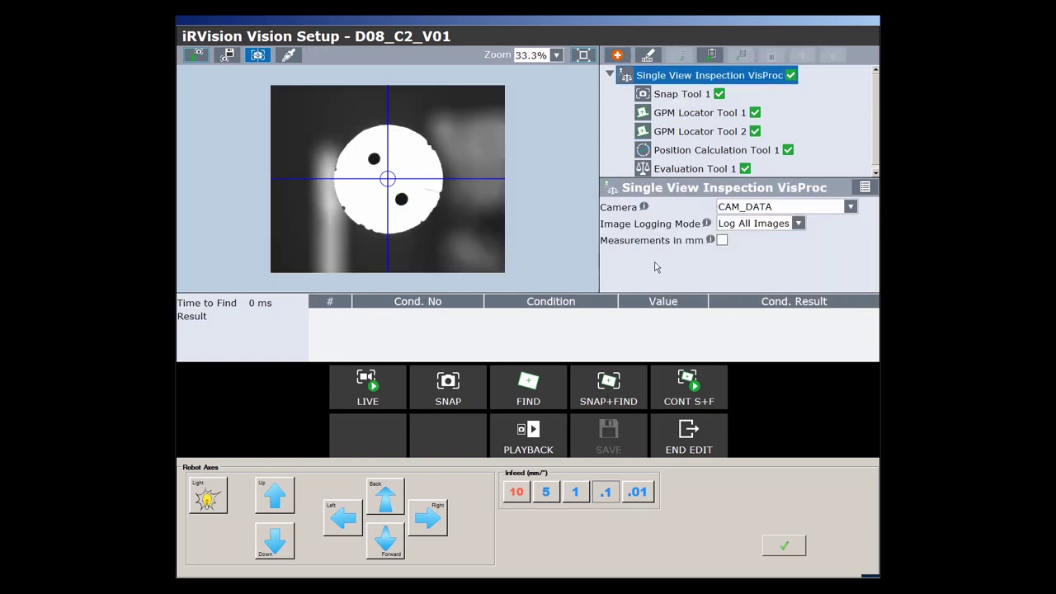
{"action": "left_click", "coordinate": [607, 386]}
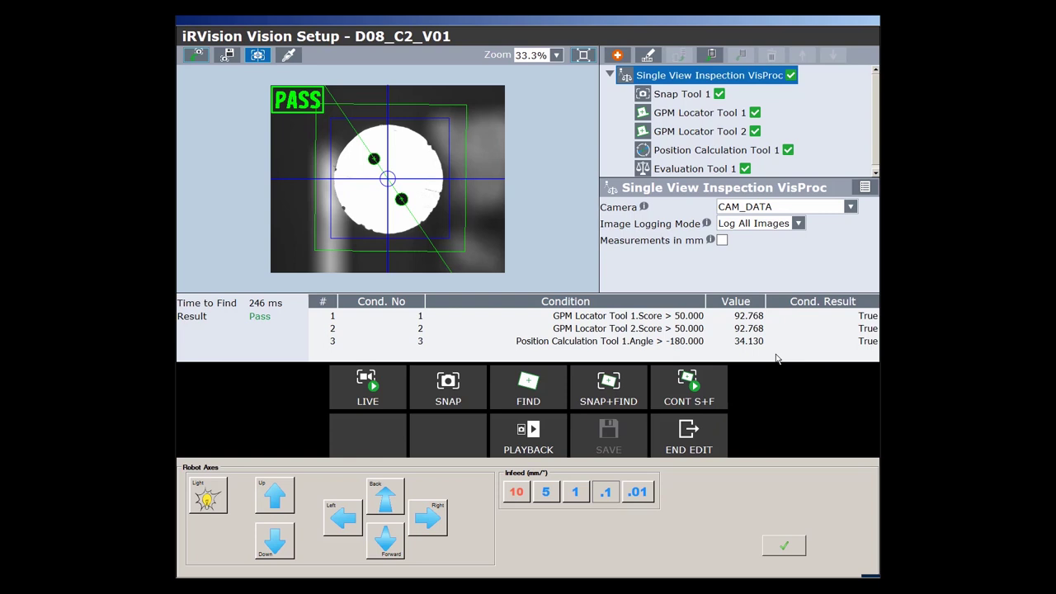
{"action": "left_click", "coordinate": [692, 430]}
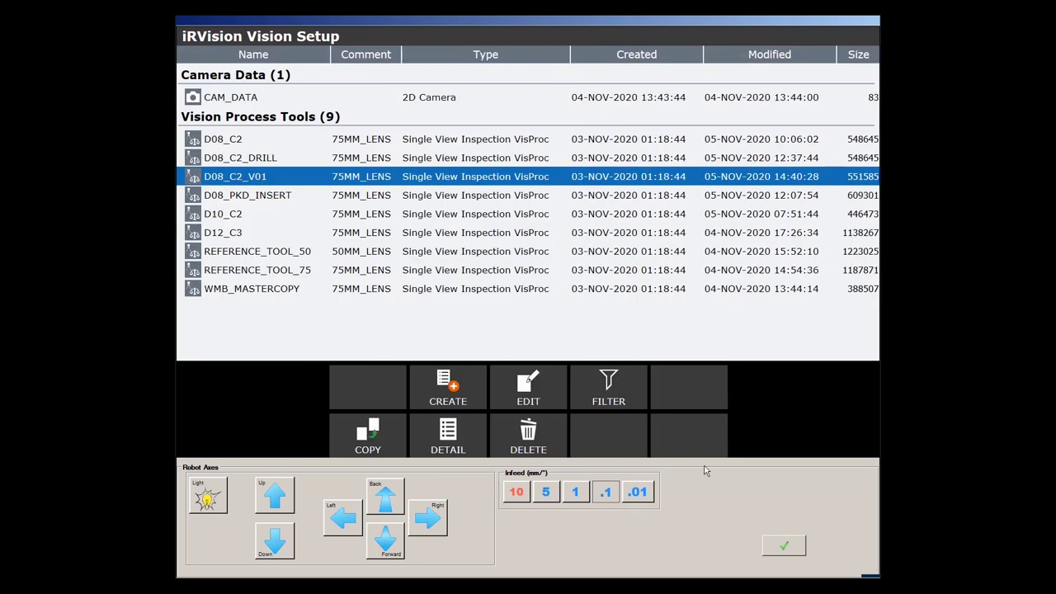
- Close the vision setup, exit Walter Robot Manager and switch to Tool Studio Server
{"action": "left_click", "coordinate": [782, 548]}
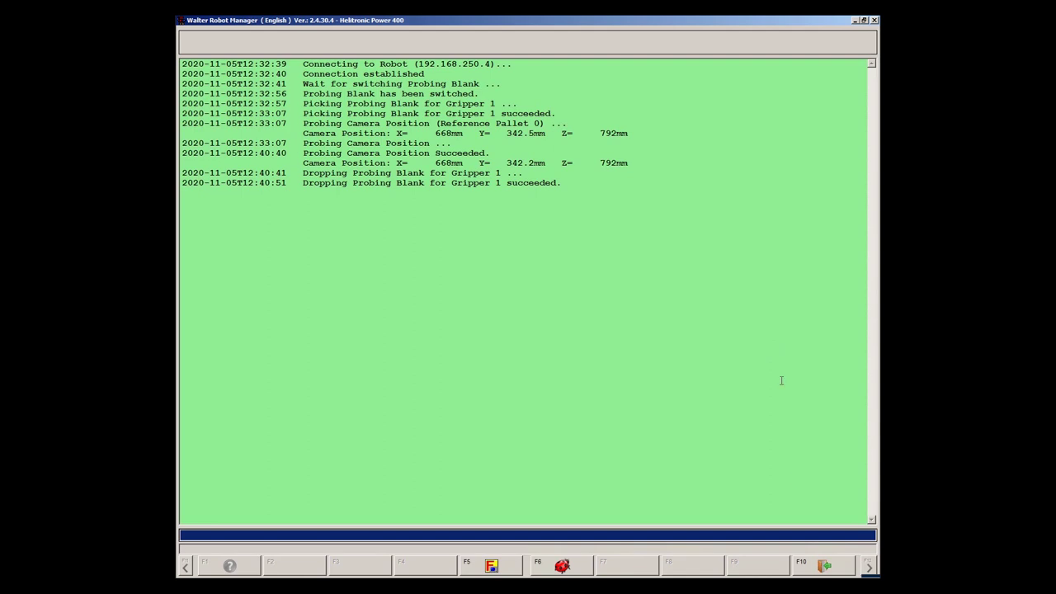
{"action": "left_click", "coordinate": [826, 566]}
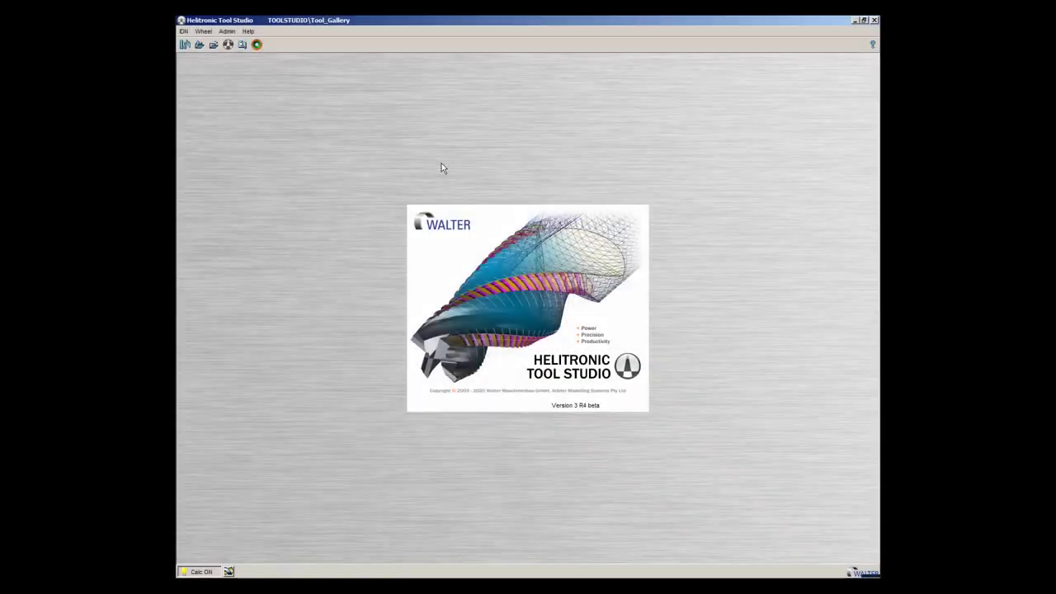
{"action": "left_click", "coordinate": [229, 45]}
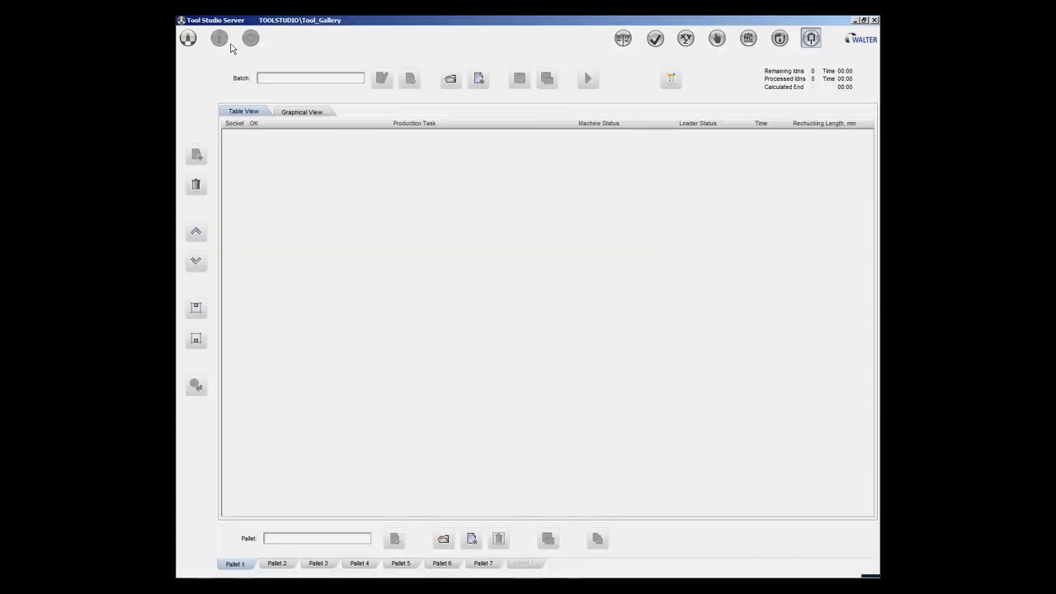
- Load the batch BATCH_08 from the Tool_Gallery database
{"action": "left_click", "coordinate": [451, 80]}
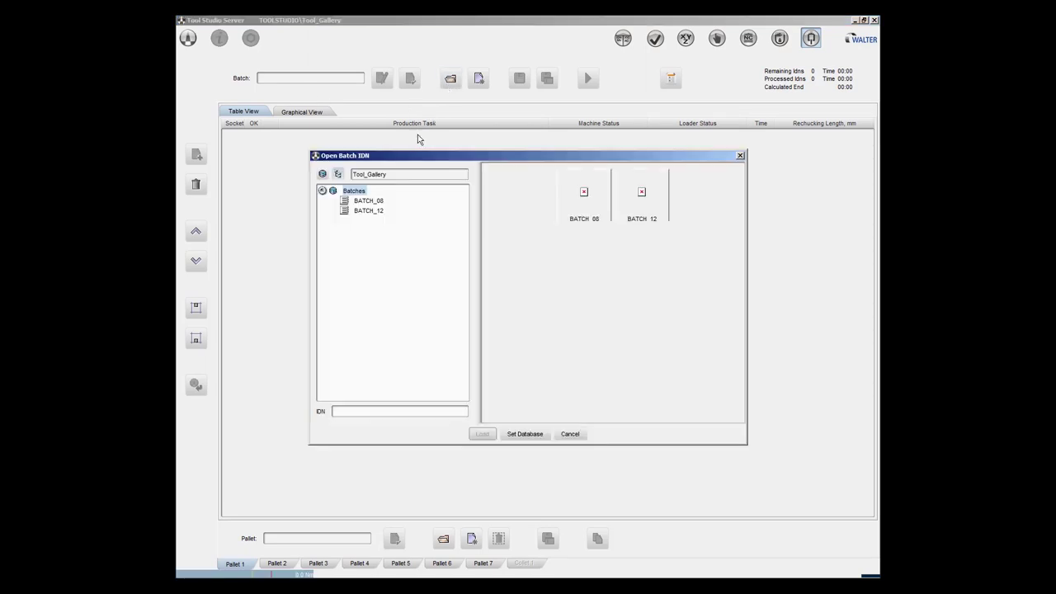
{"action": "left_click", "coordinate": [380, 201]}
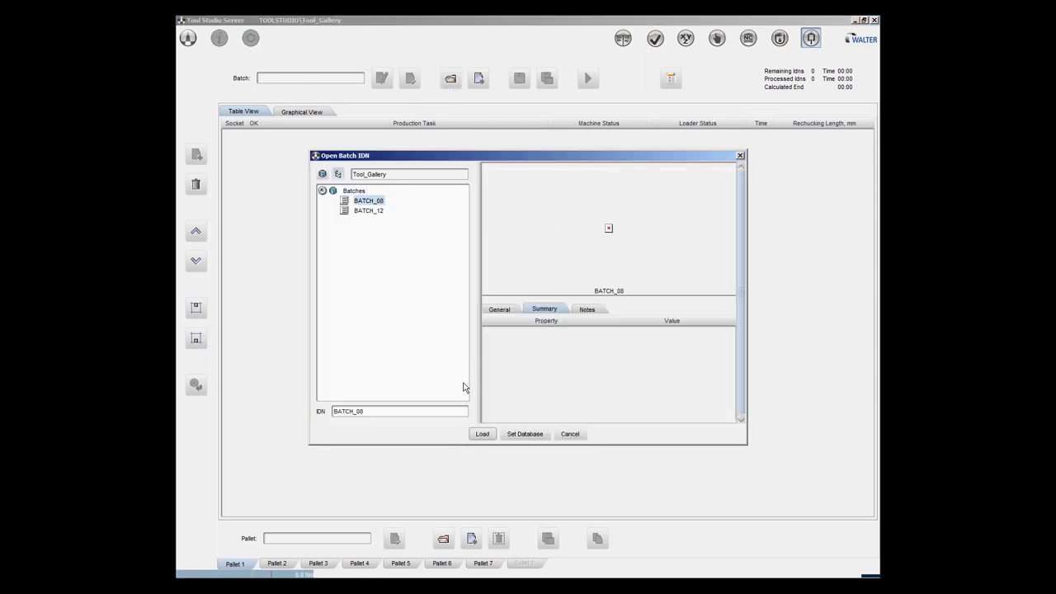
{"action": "left_click", "coordinate": [481, 433]}
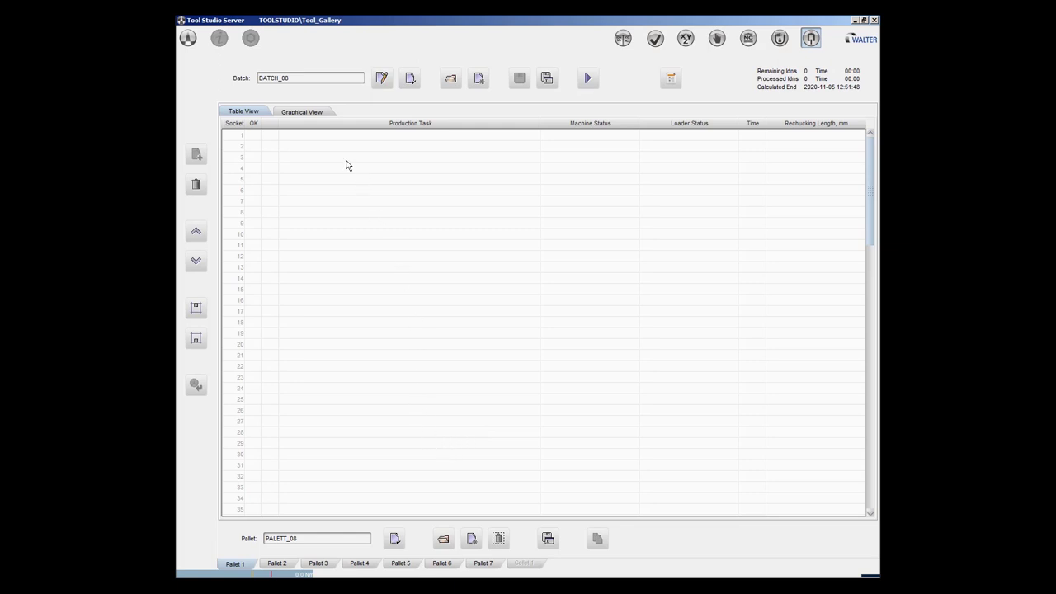
- Assign TOOL_08 to the pallet from socket 1 with a quantity of 3
{"action": "double_click", "coordinate": [300, 136]}
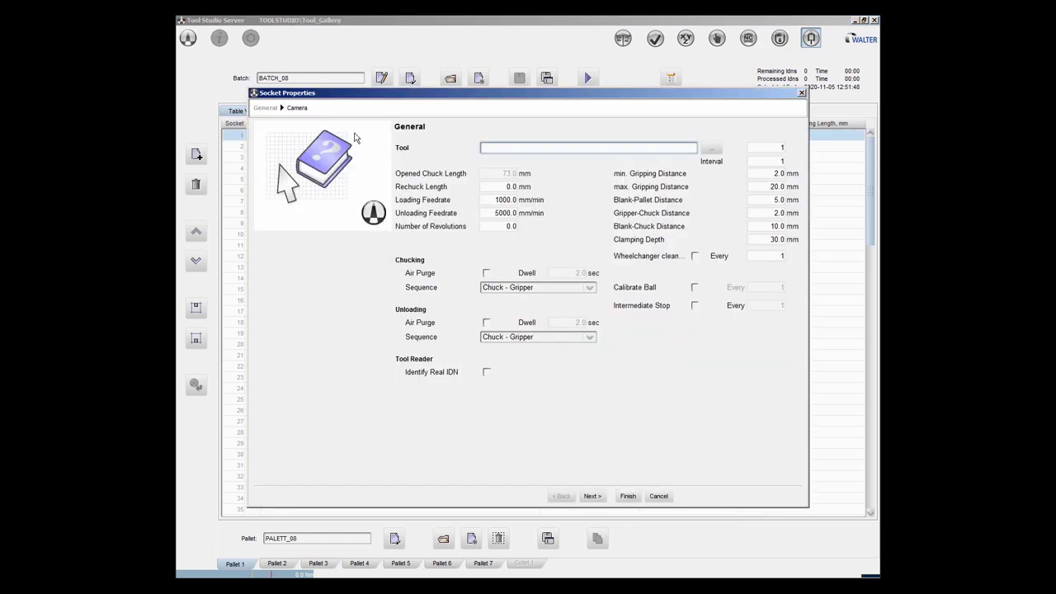
{"action": "left_click", "coordinate": [711, 151]}
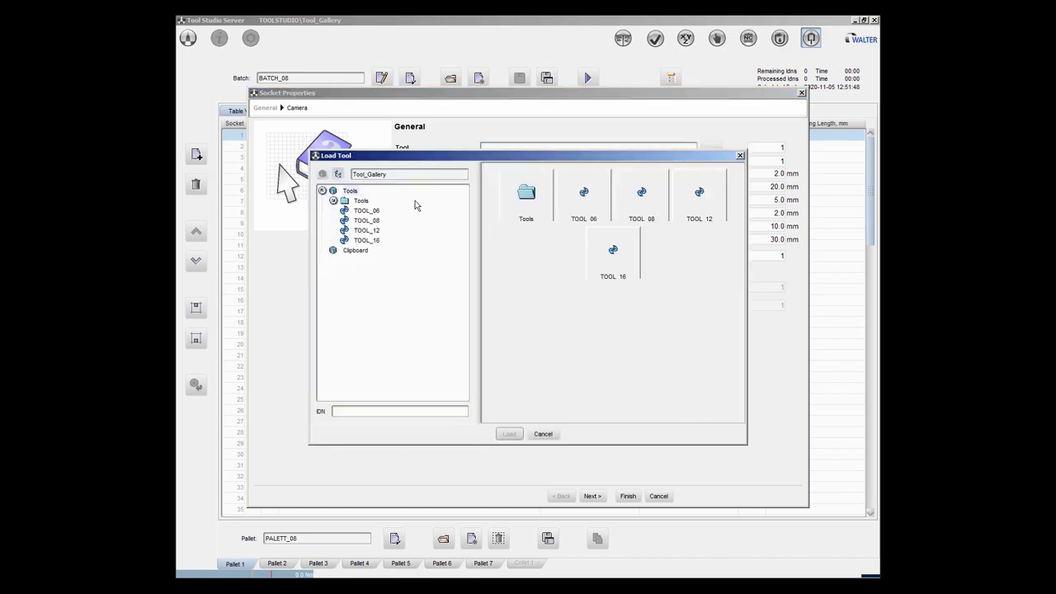
{"action": "left_click", "coordinate": [372, 222]}
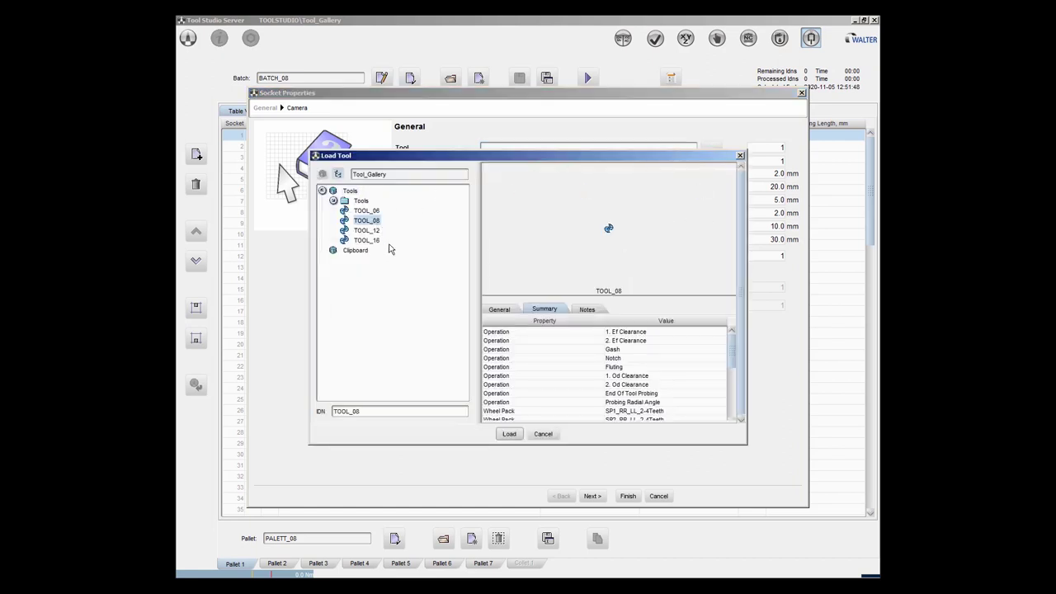
{"action": "left_click", "coordinate": [509, 434]}
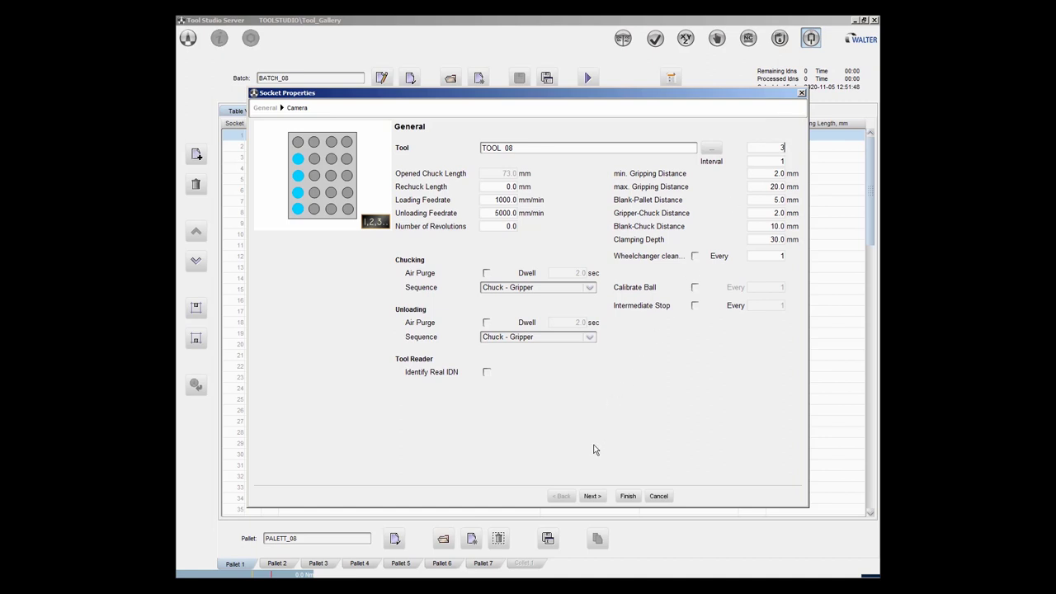
- Set the camera's tool length to 92 mm and tool diameter to 8 mm, choose the blank's vision process, and finish the socket properties
{"action": "left_click", "coordinate": [591, 498]}
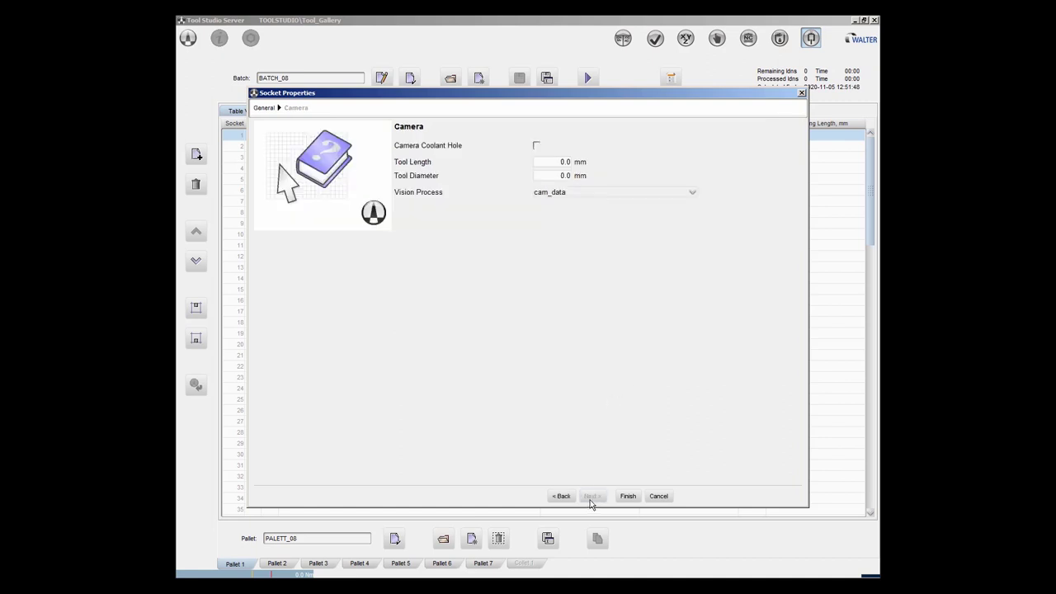
{"action": "left_click", "coordinate": [550, 161]}
{"action": "type", "text": "92"}
{"action": "key", "text": "Tab"}
{"action": "type", "text": "8"}
{"action": "left_click", "coordinate": [691, 194]}
{"action": "left_click", "coordinate": [672, 237]}
{"action": "left_click", "coordinate": [631, 496]}
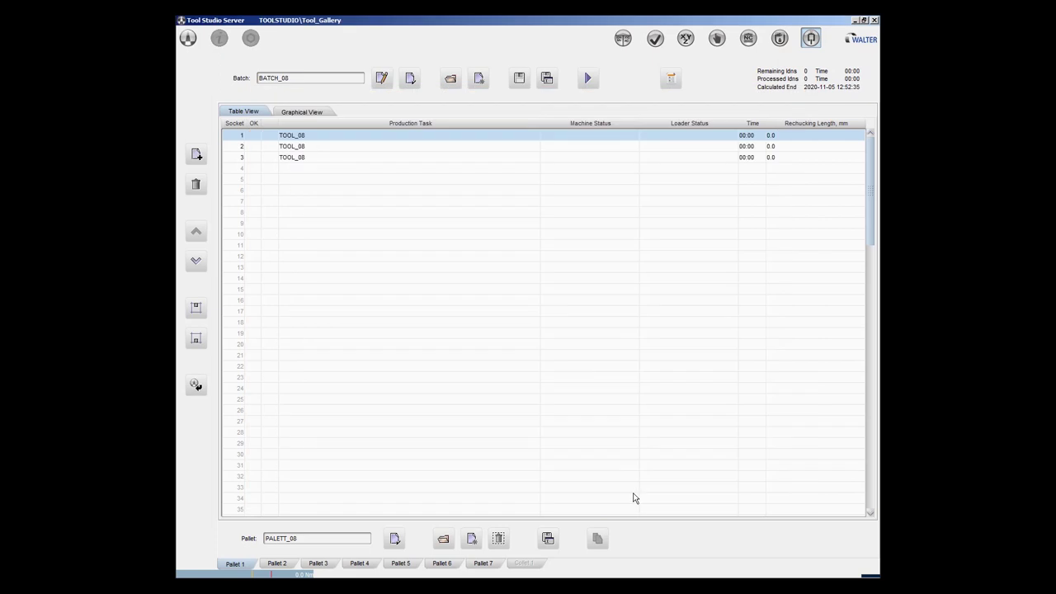
- Place the Begin marker before the first TOOL_08 socket and start the batch
{"action": "left_click", "coordinate": [290, 170]}
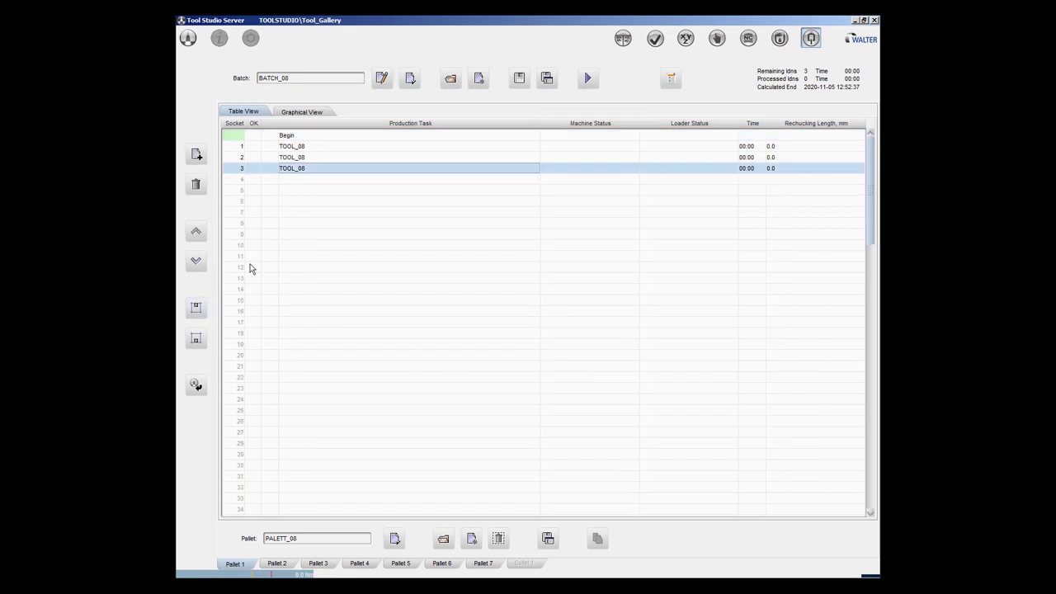
{"action": "left_click", "coordinate": [586, 85]}
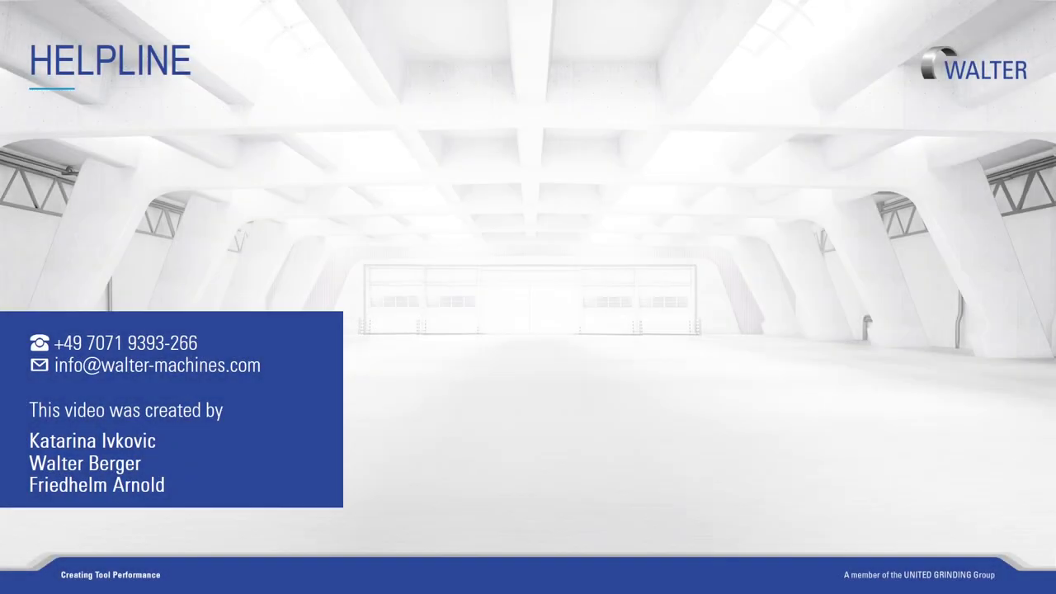